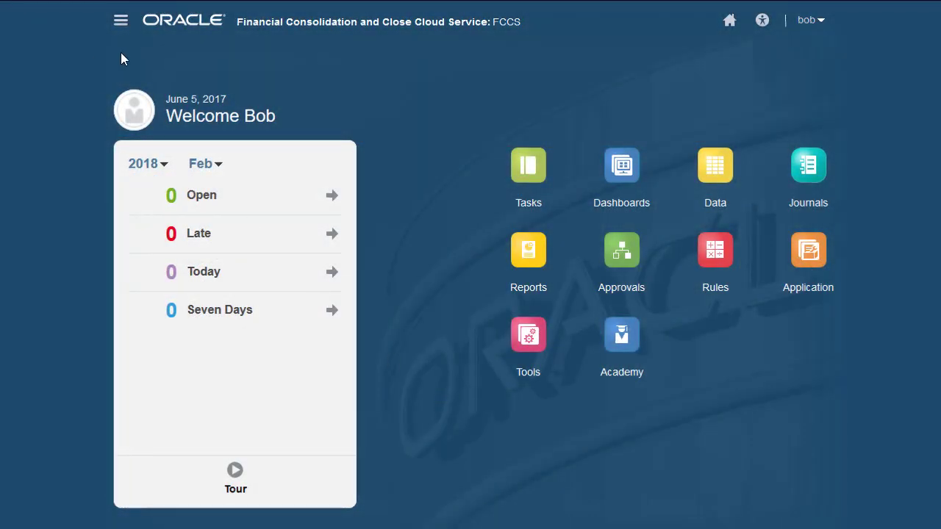
- Open the Navigator menu to reach Data Management under Integration
click(121, 22)
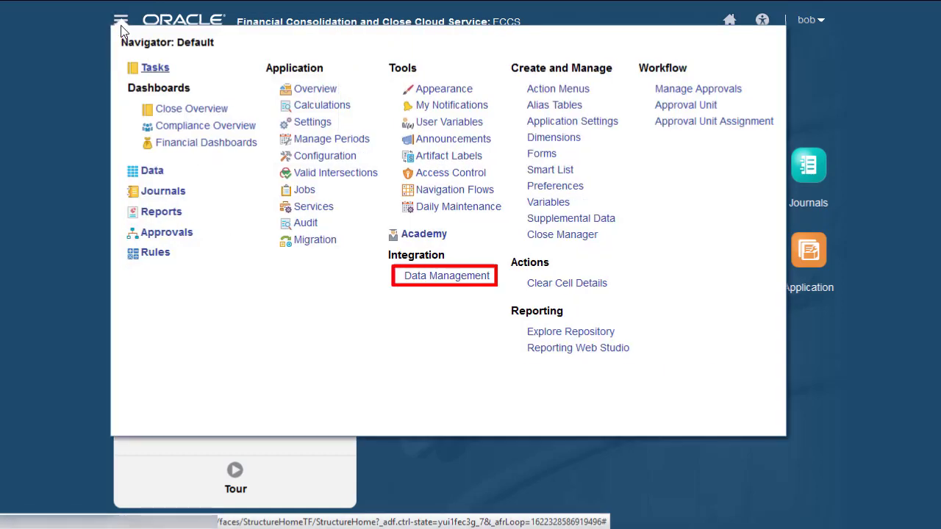
- In Data Management setup, add a new local target application of type Custom Application
click(426, 277)
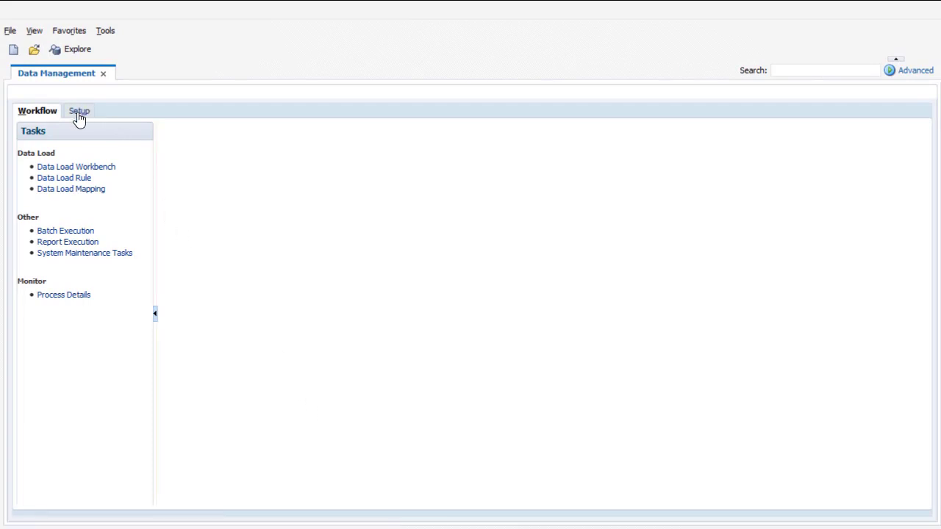
click(78, 116)
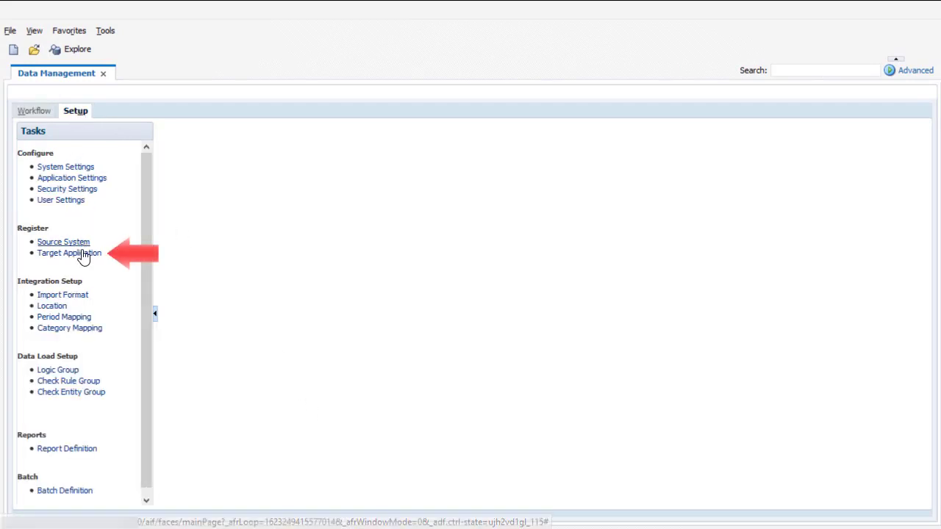
click(81, 258)
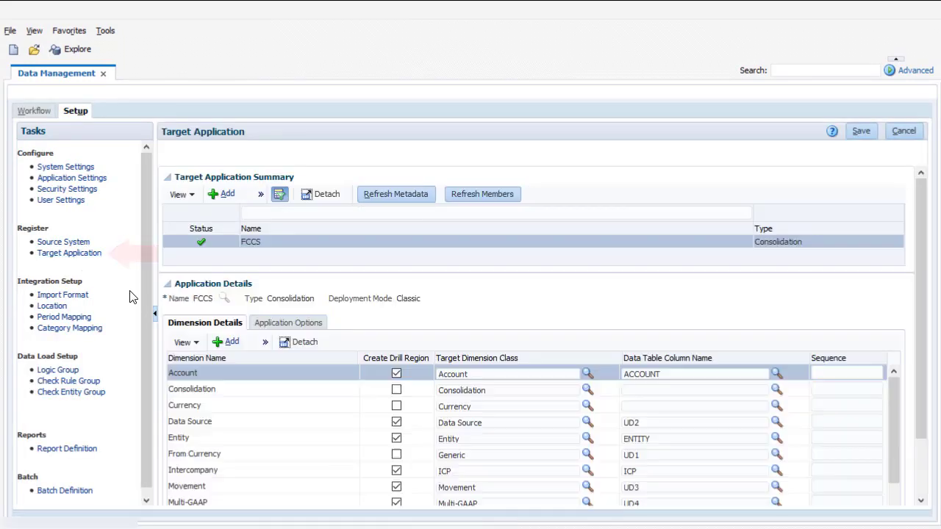
click(223, 193)
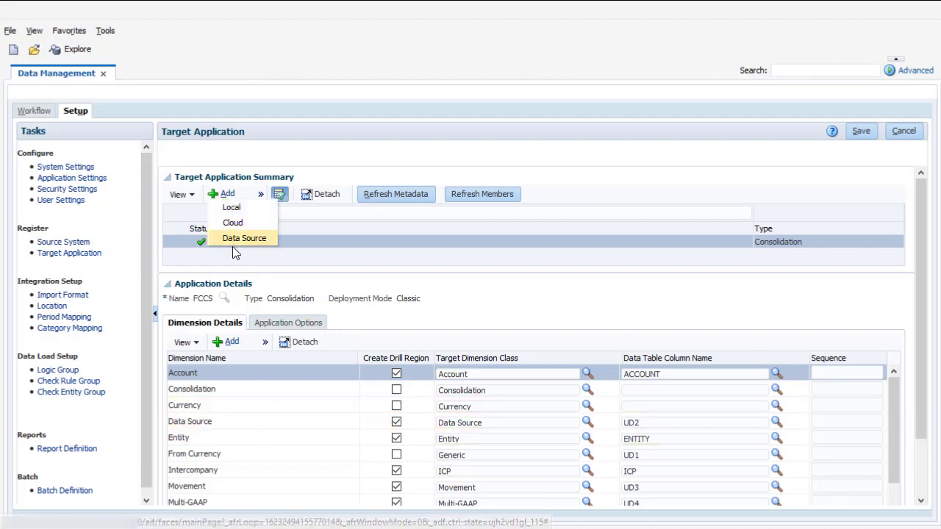
click(230, 209)
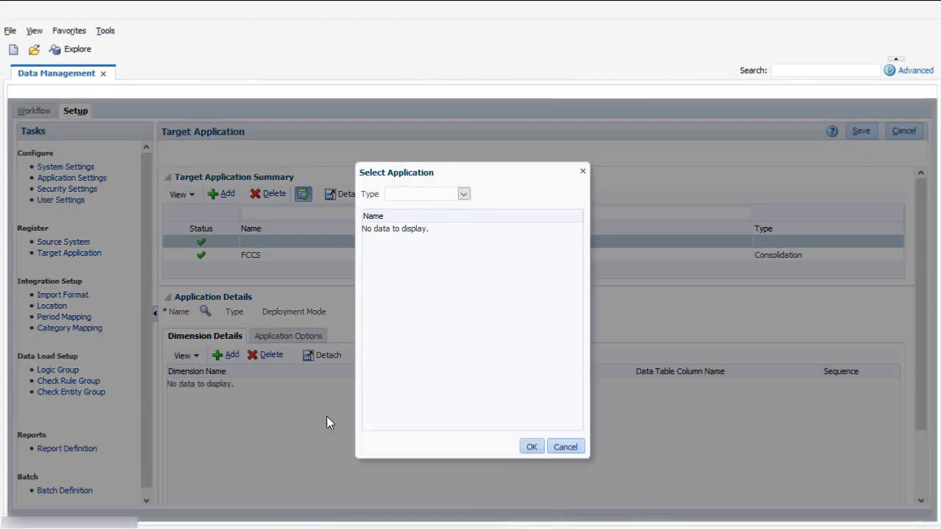
click(463, 195)
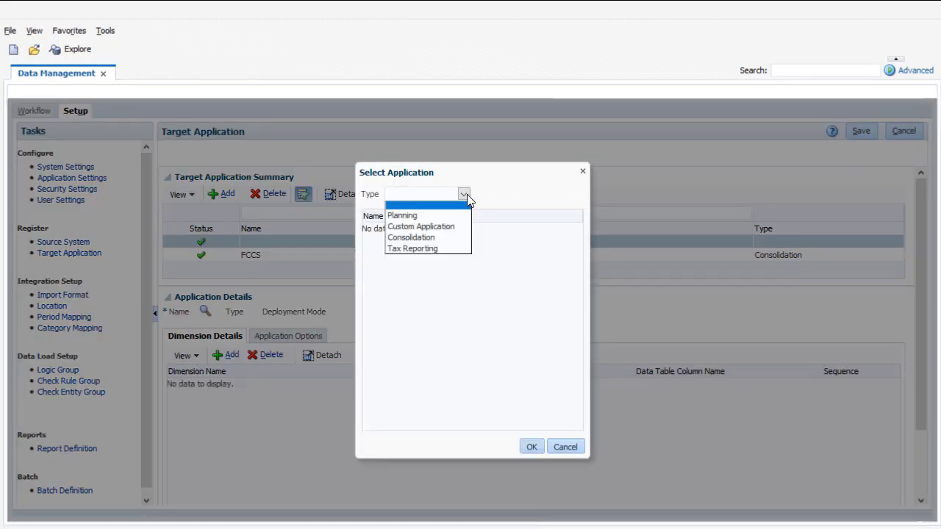
click(445, 226)
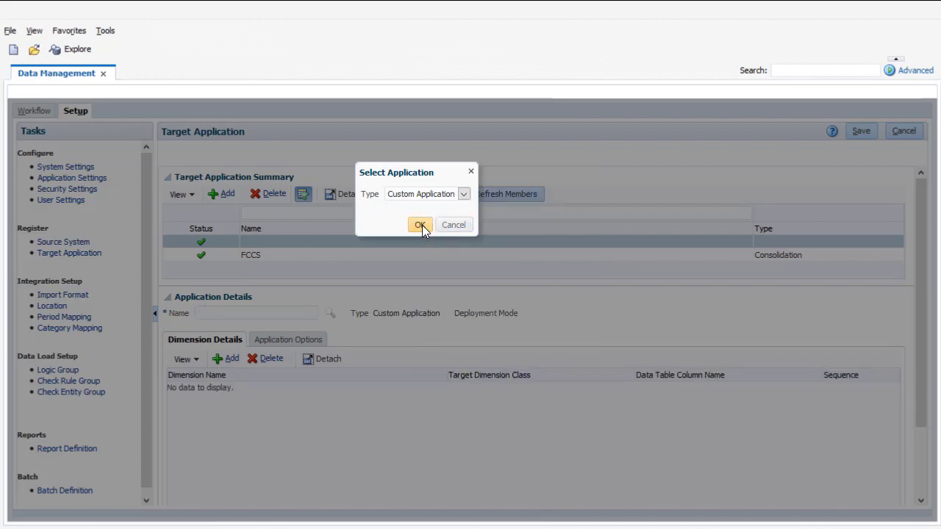
click(422, 225)
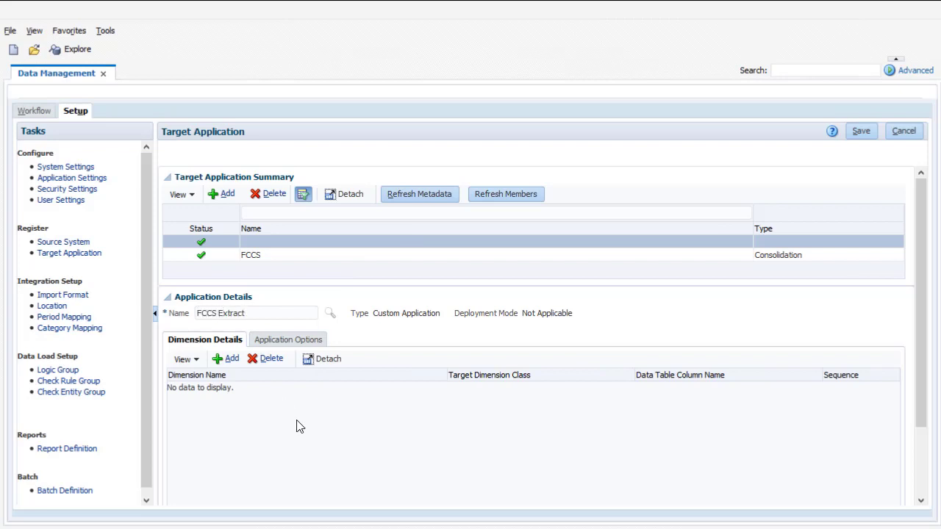
- Add Account and Entity dimensions with matching Account and Entity dimension classes
click(227, 359)
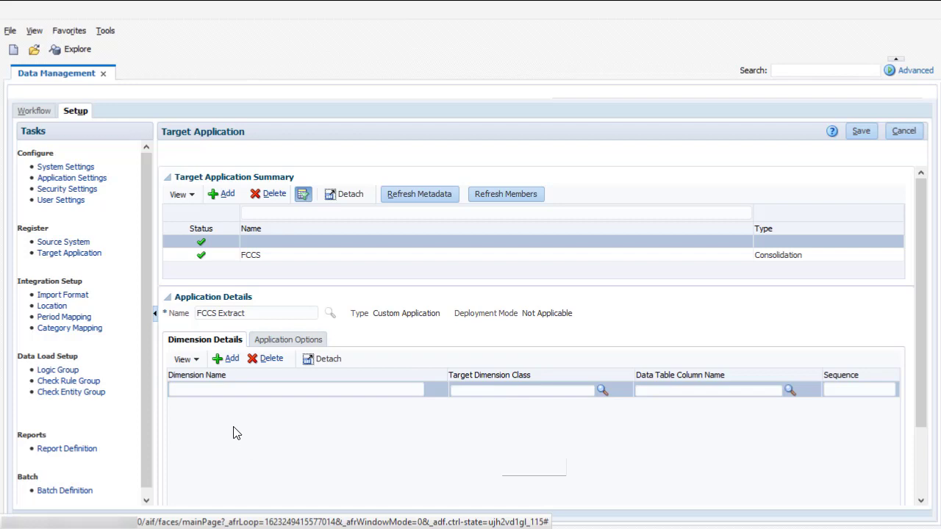
click(192, 387)
text(Account)
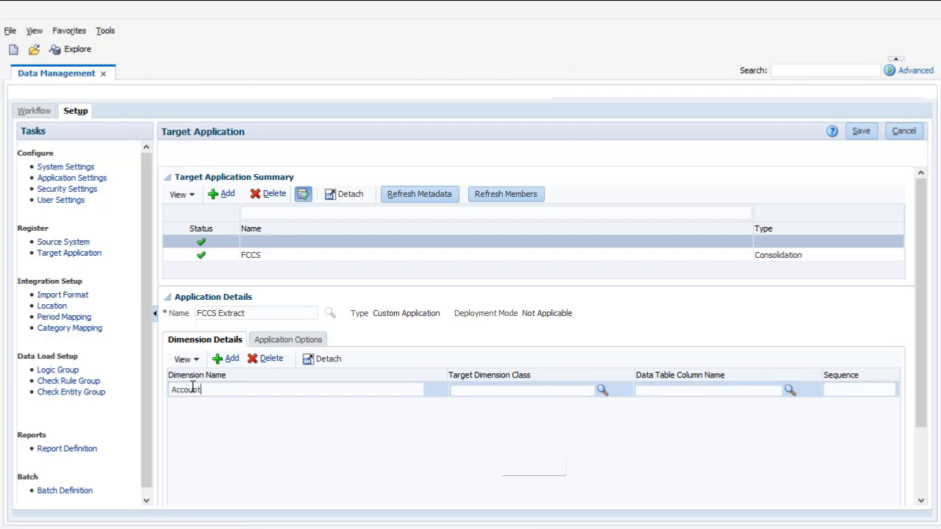
click(602, 390)
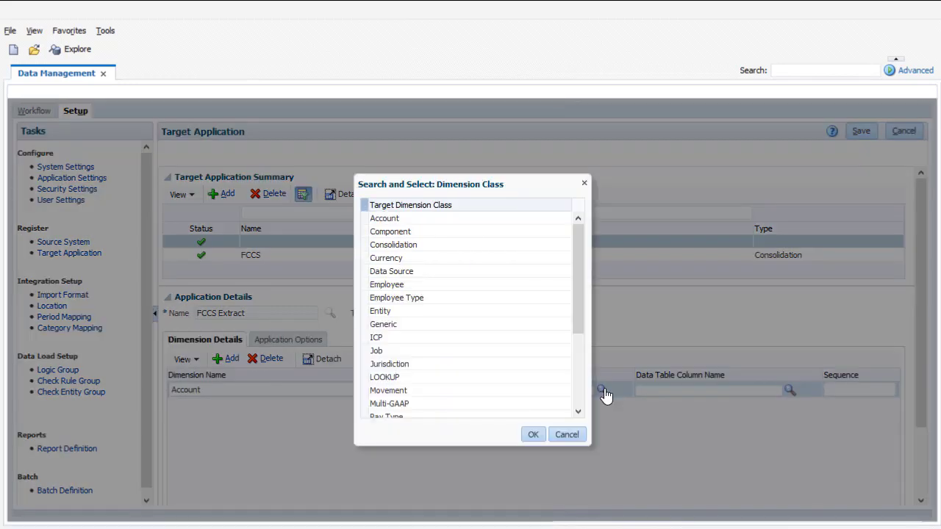
click(532, 434)
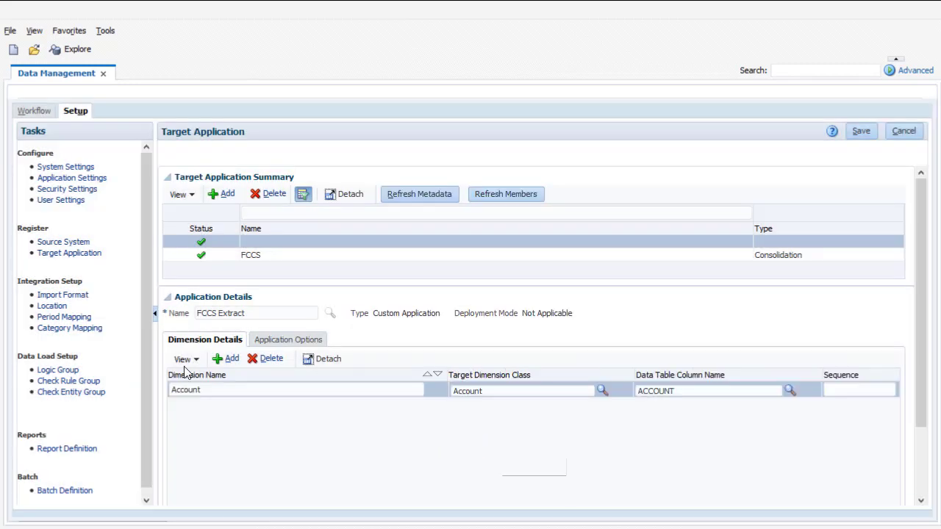
click(204, 392)
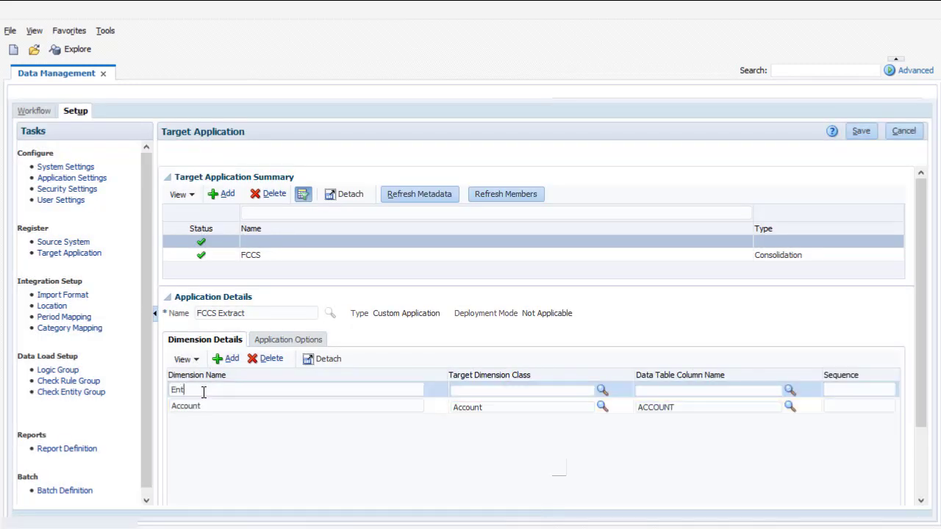
text(Entity)
click(602, 390)
click(401, 311)
click(533, 435)
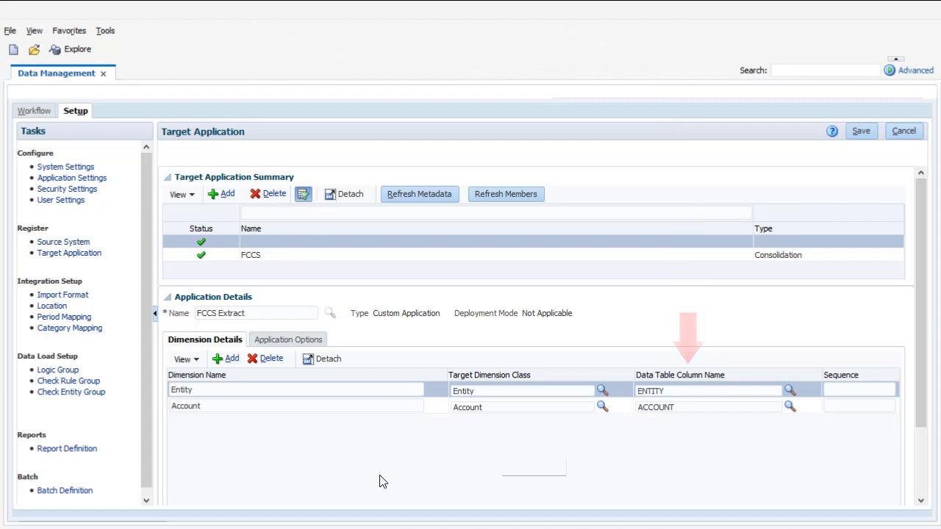
- Enable export to file with UTF-8 and comma delimiter, and save the FCCS Extract application
click(303, 359)
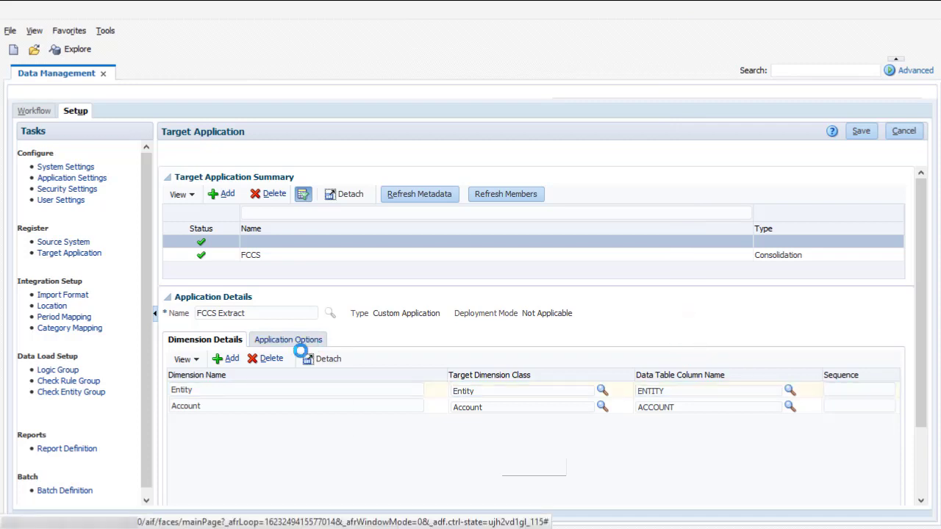
click(289, 339)
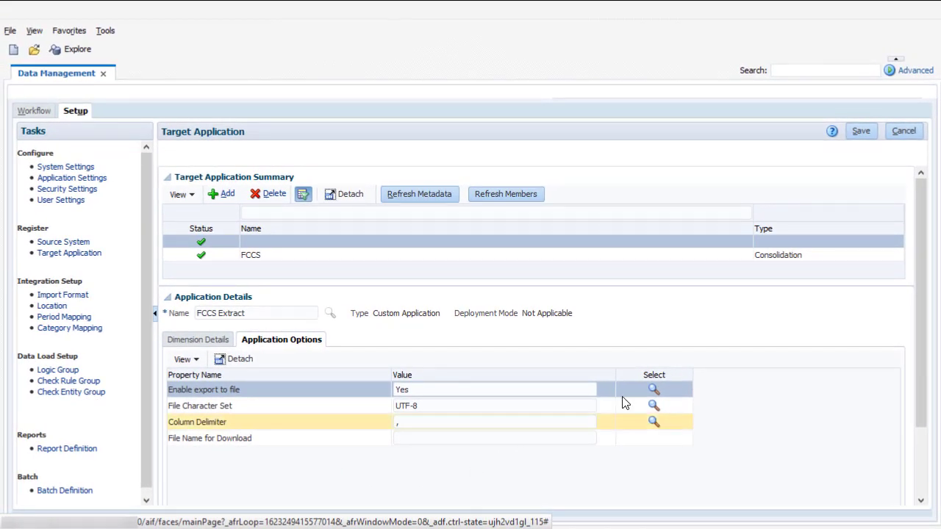
click(861, 132)
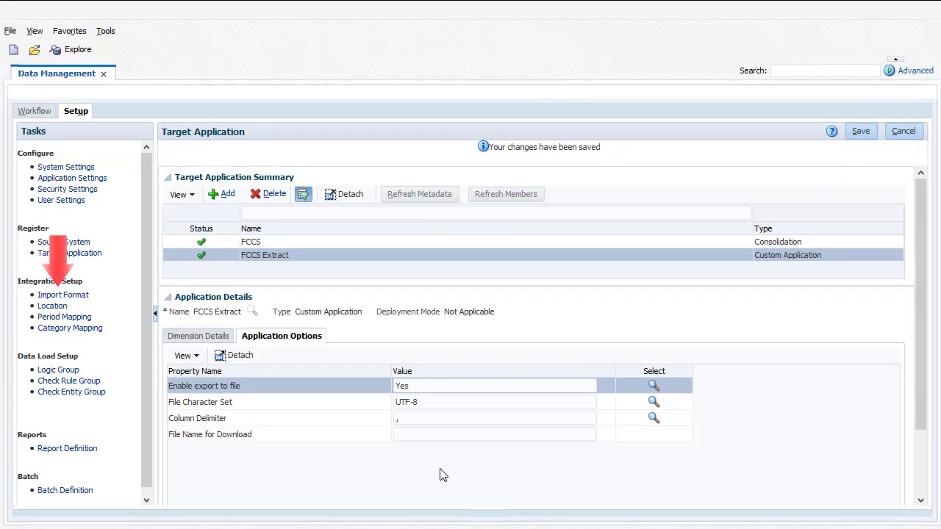
- Create the FCCS Extract Format import format with source FCCS and target FCCS Extract
click(63, 296)
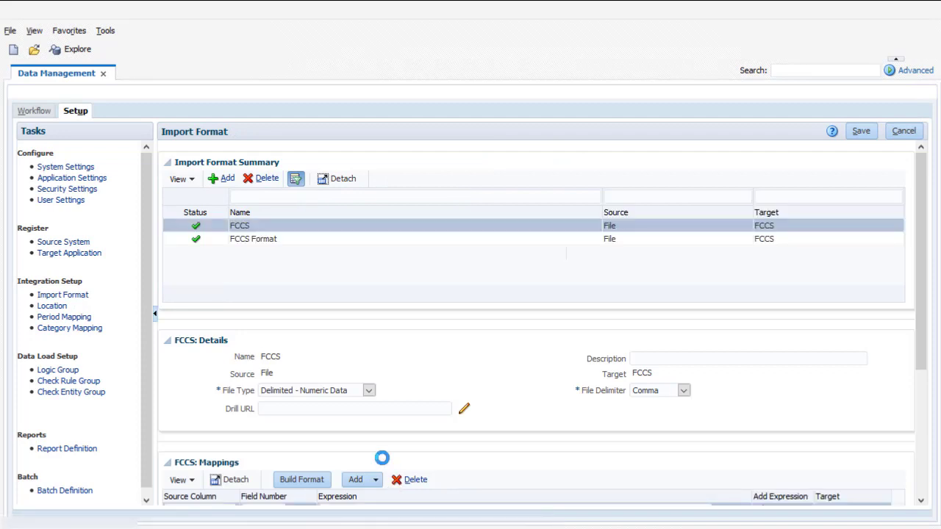
click(211, 178)
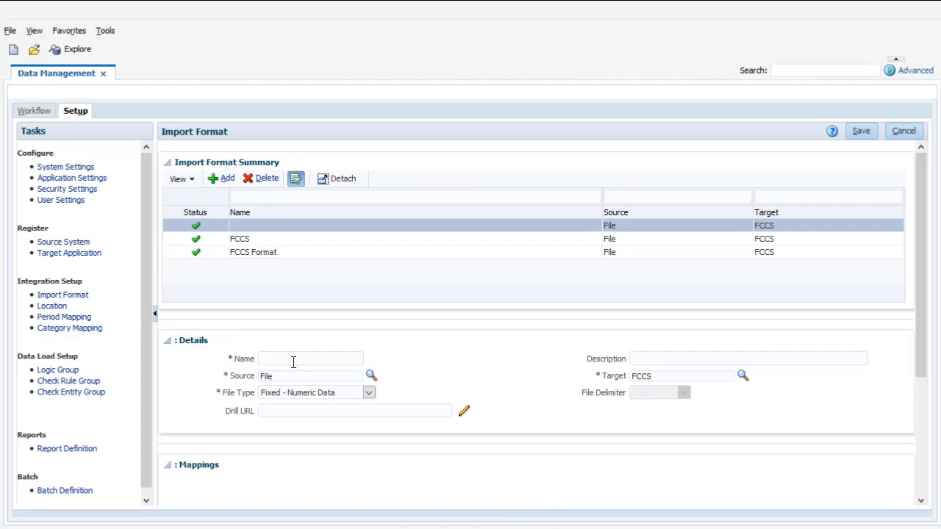
click(371, 376)
double_click(298, 266)
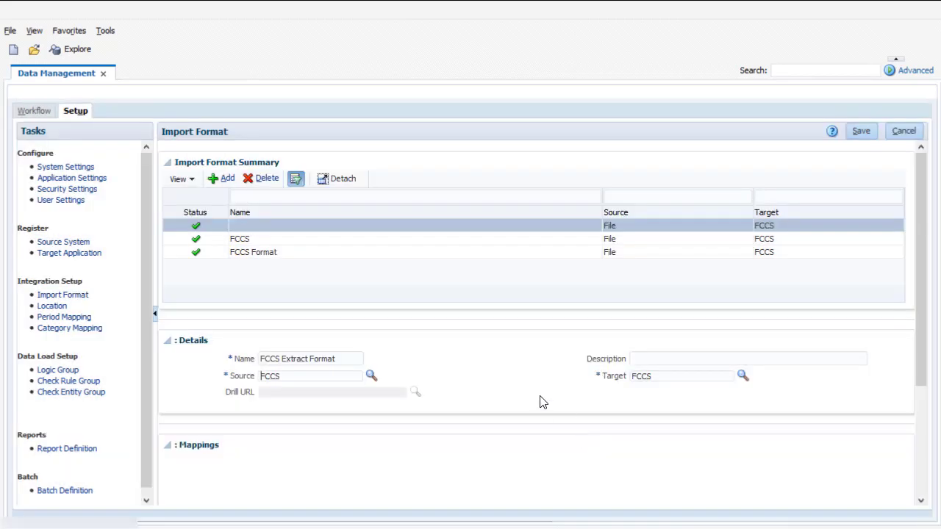
click(741, 375)
click(432, 267)
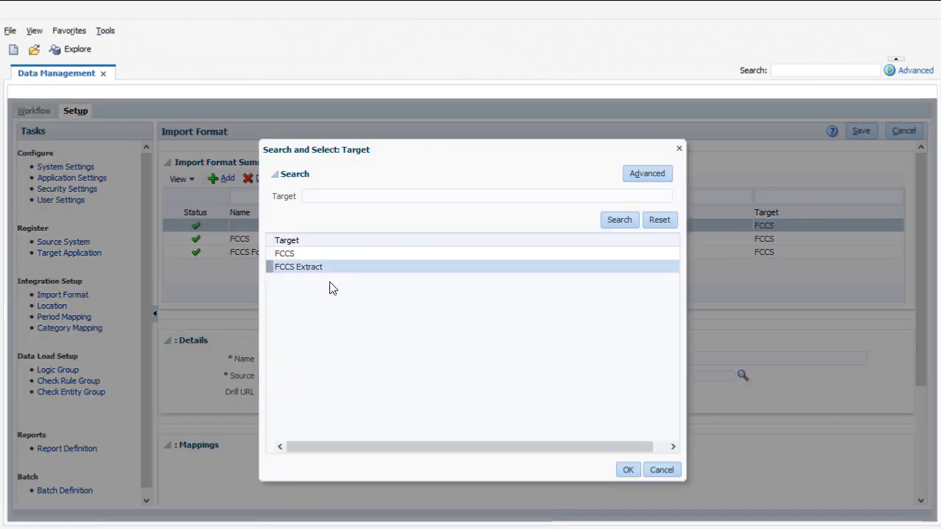
click(627, 469)
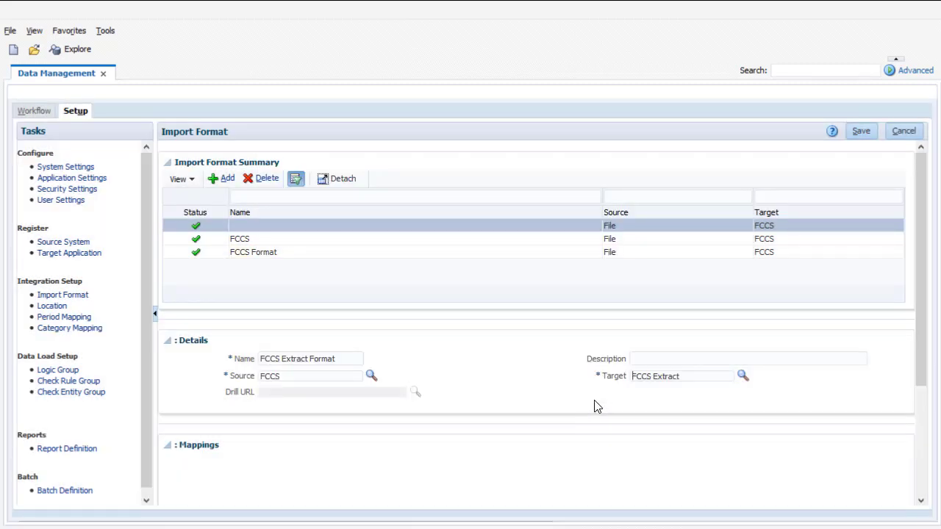
click(856, 132)
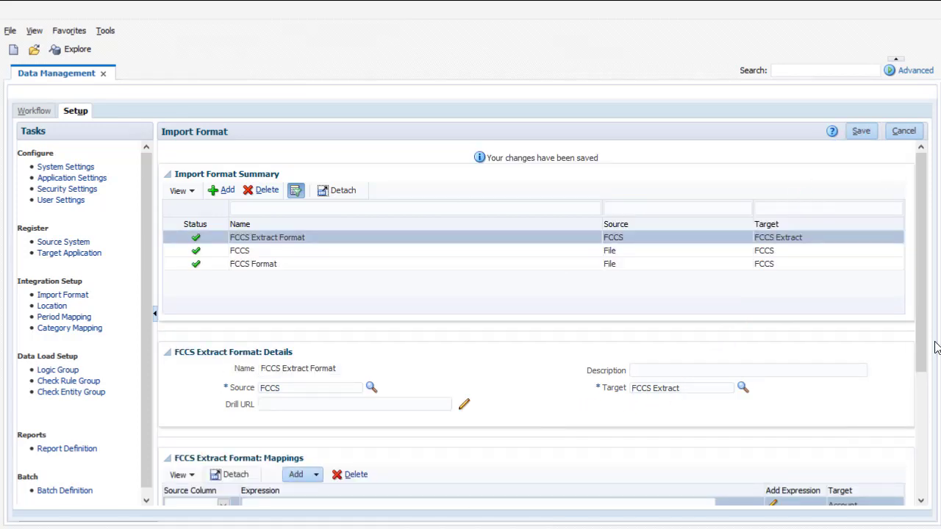
- Map the Account, Amount and Entity source columns and save the import format
drag(922, 325, 907, 470)
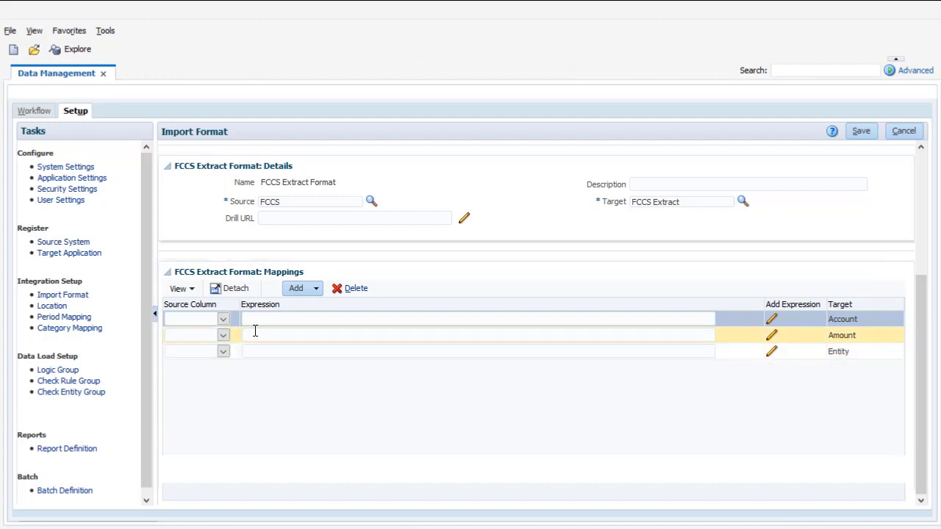
click(224, 323)
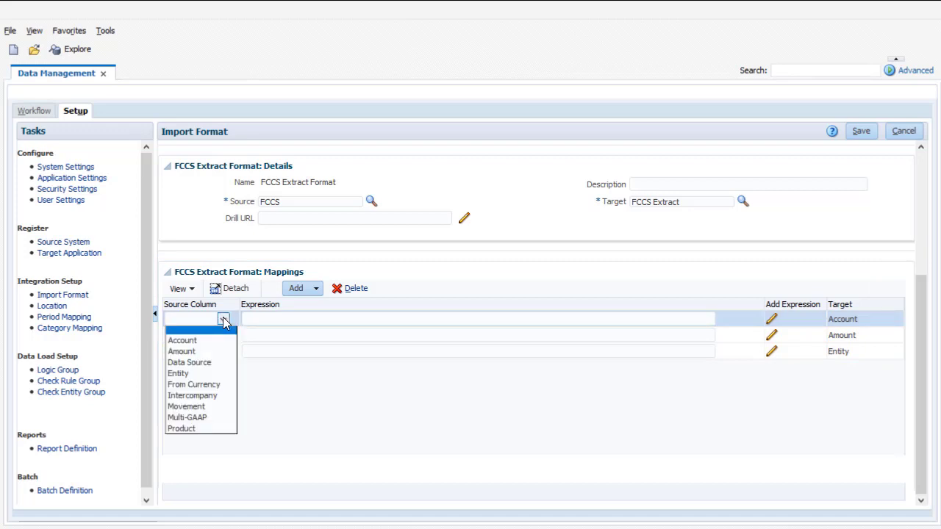
click(184, 338)
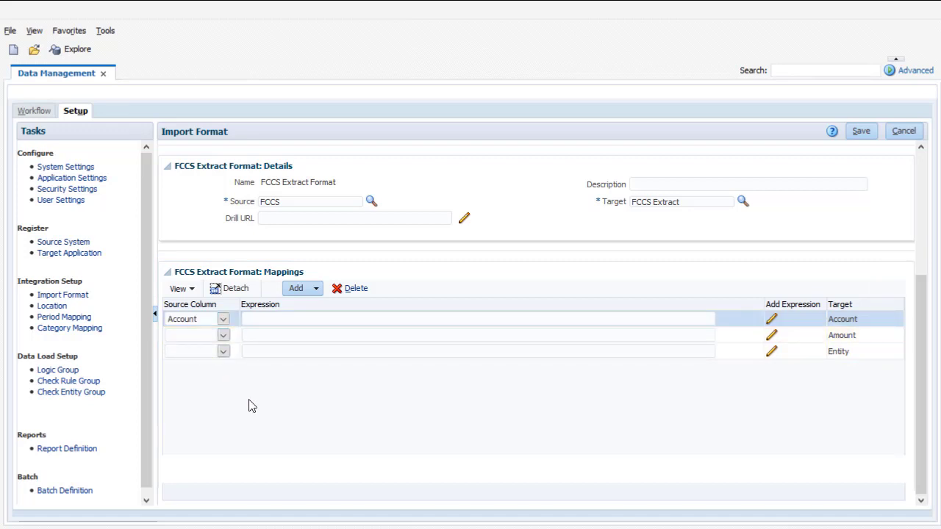
click(222, 335)
click(206, 368)
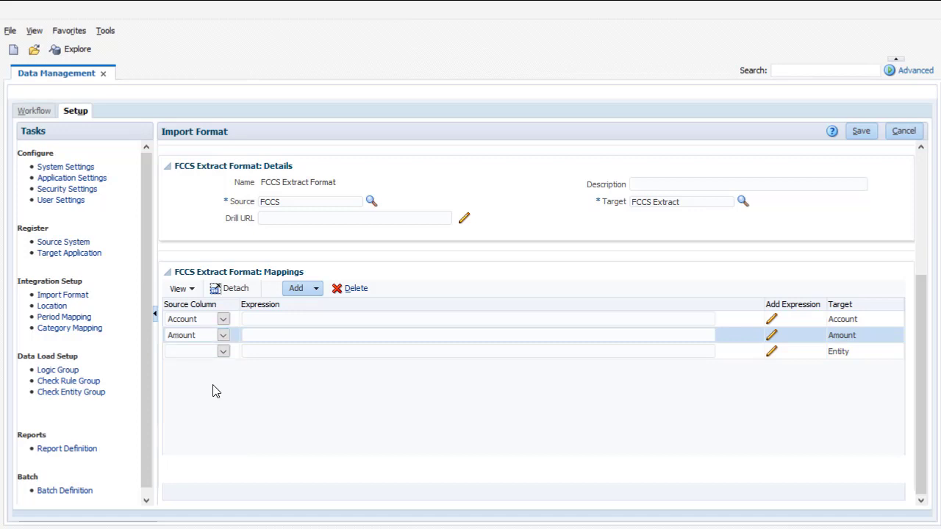
click(225, 352)
click(180, 405)
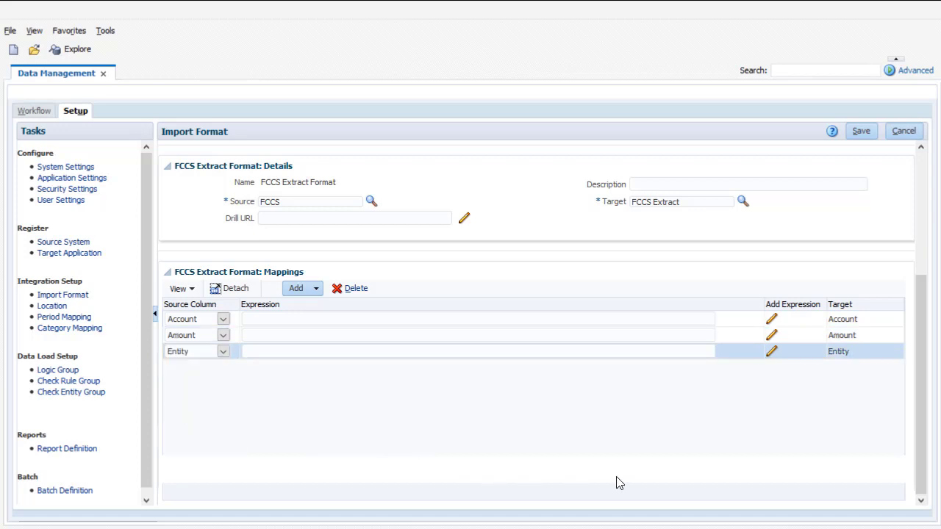
click(860, 132)
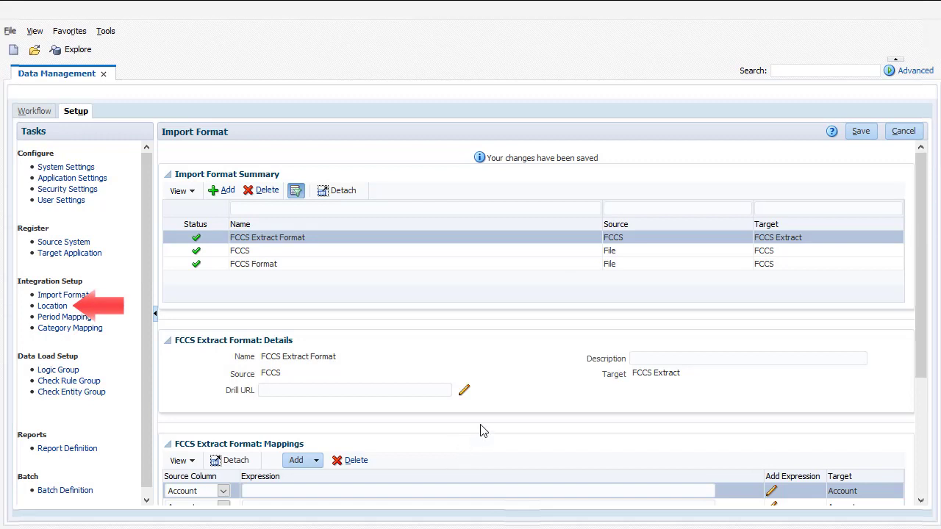
- Add Extract Location using the FCCS Extract Format import format and save it
click(42, 307)
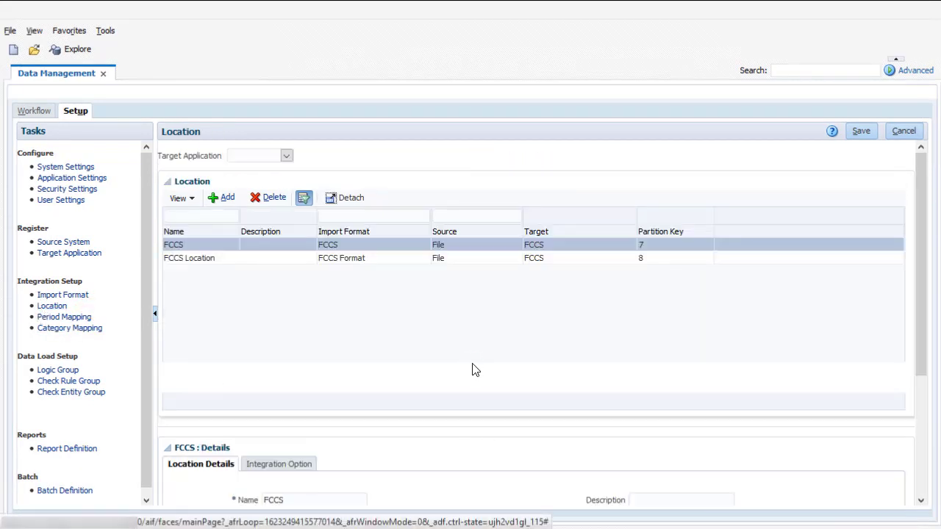
click(220, 197)
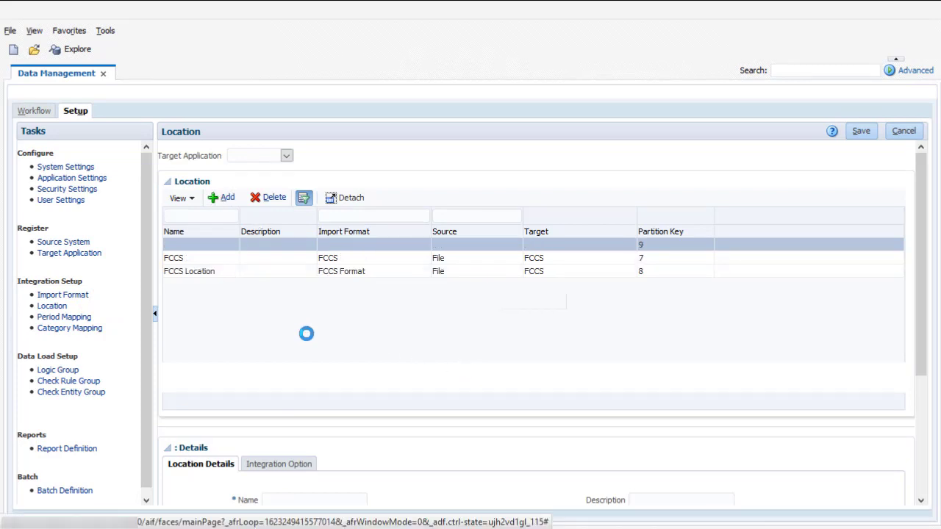
drag(919, 316, 857, 471)
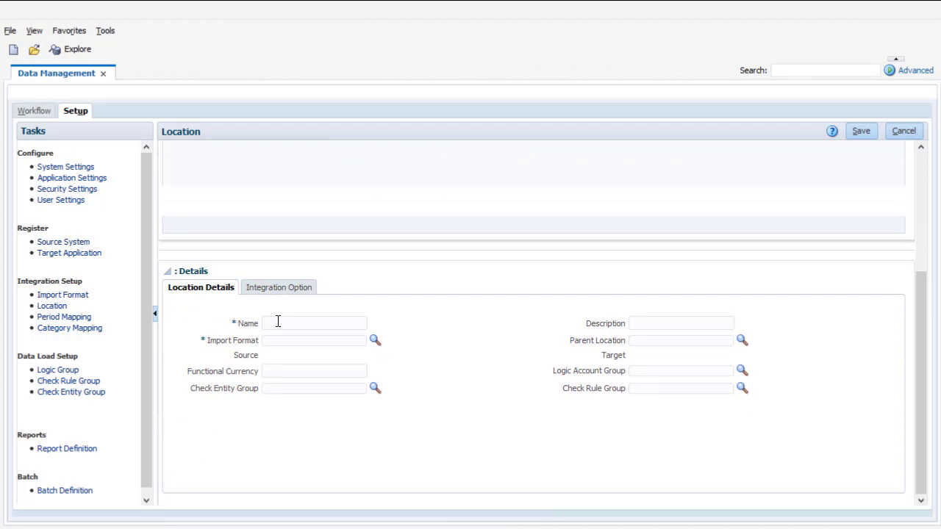
click(376, 341)
click(441, 267)
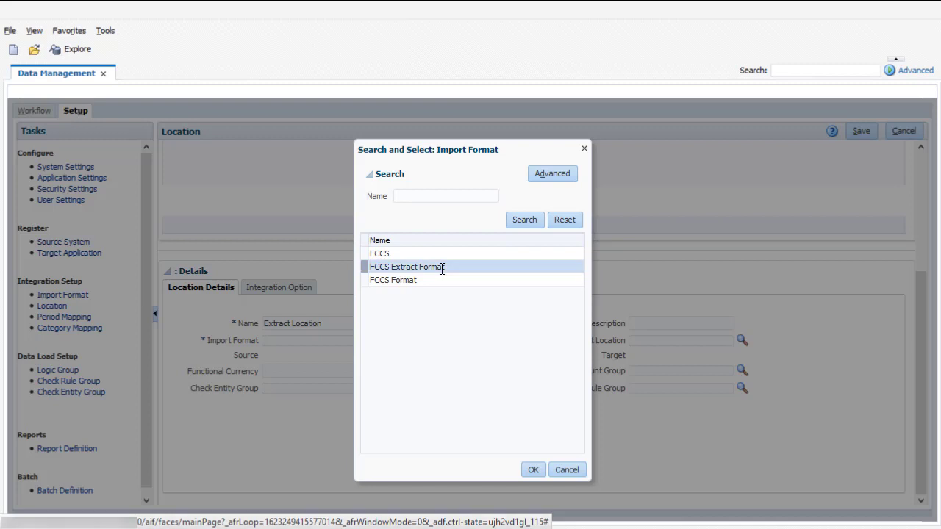
click(533, 469)
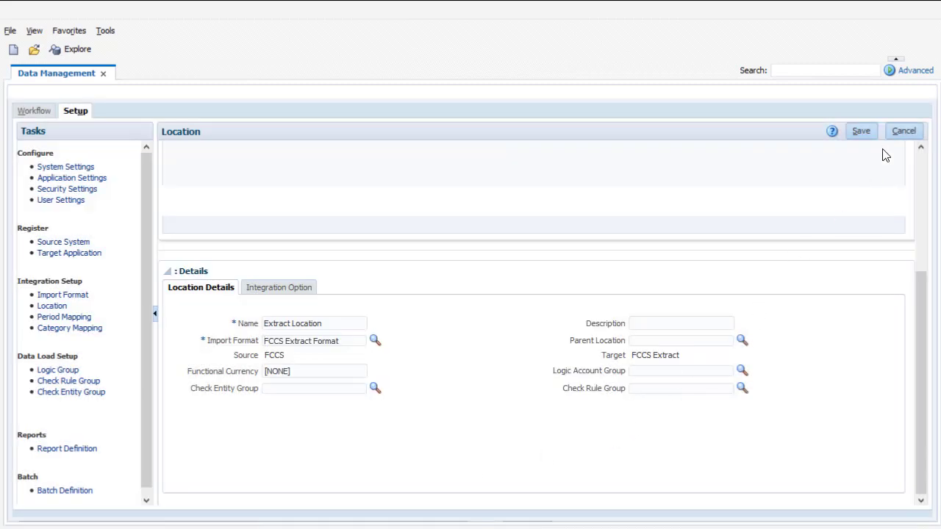
click(861, 130)
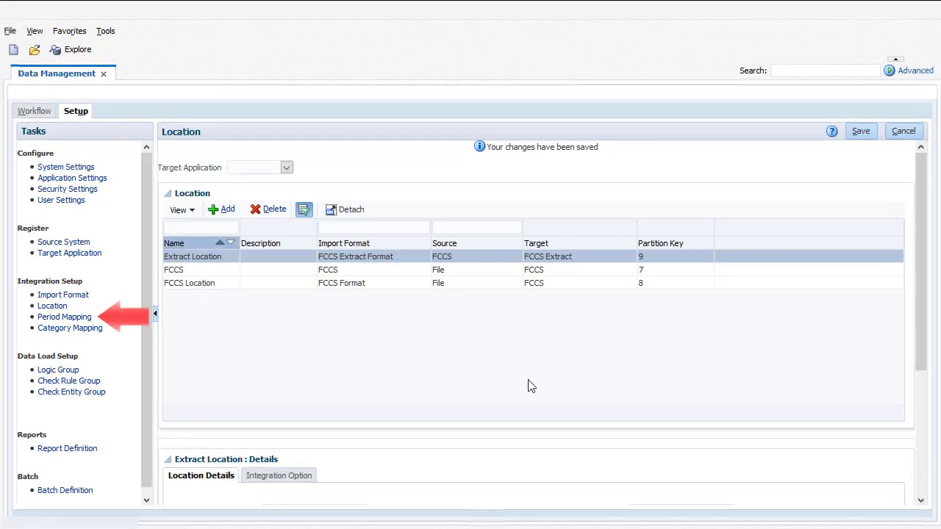
- Review the global period mappings from Jan-15 mapped to FY15 and FY16
click(66, 318)
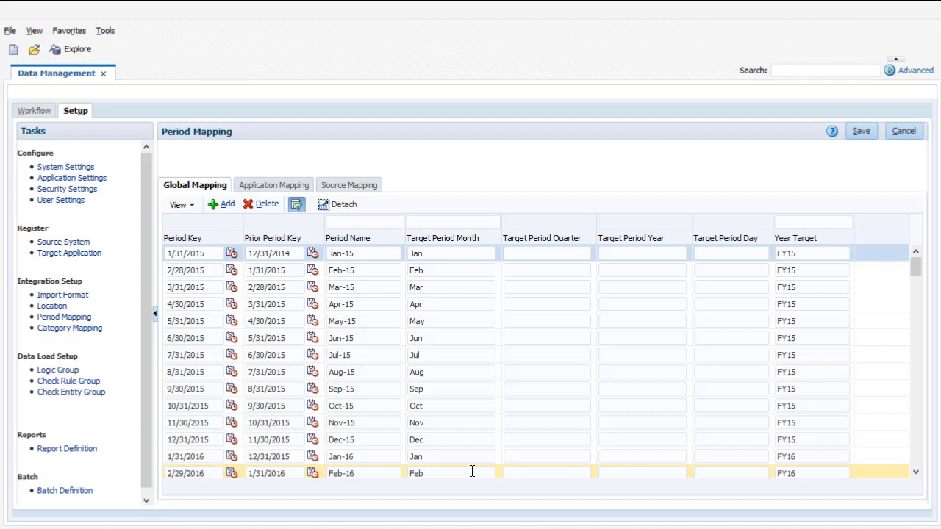
- Open Data Load Mapping and set the point of view to Extract Location, Jan-17
click(34, 111)
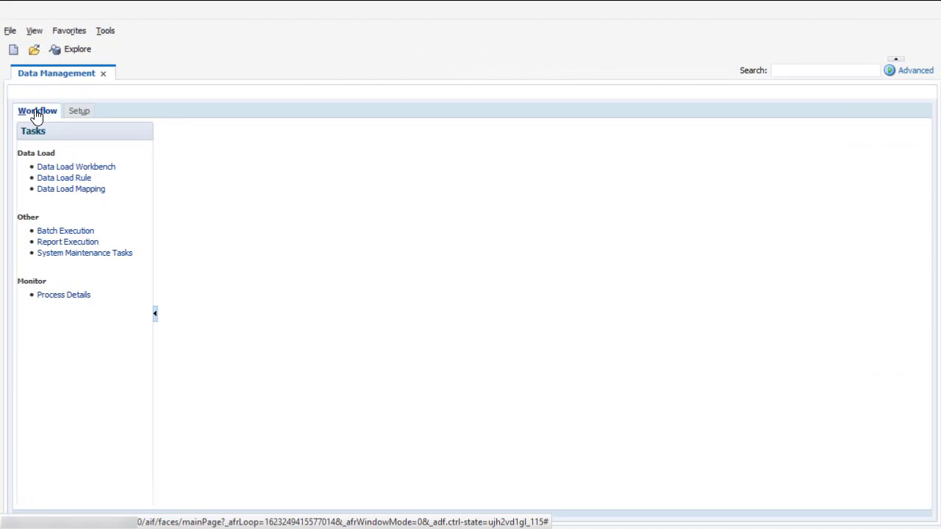
click(72, 189)
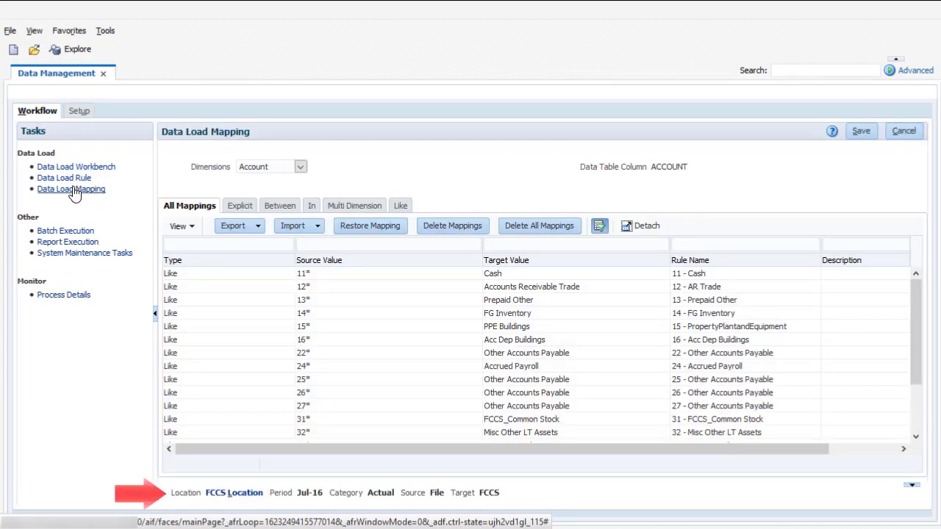
click(234, 493)
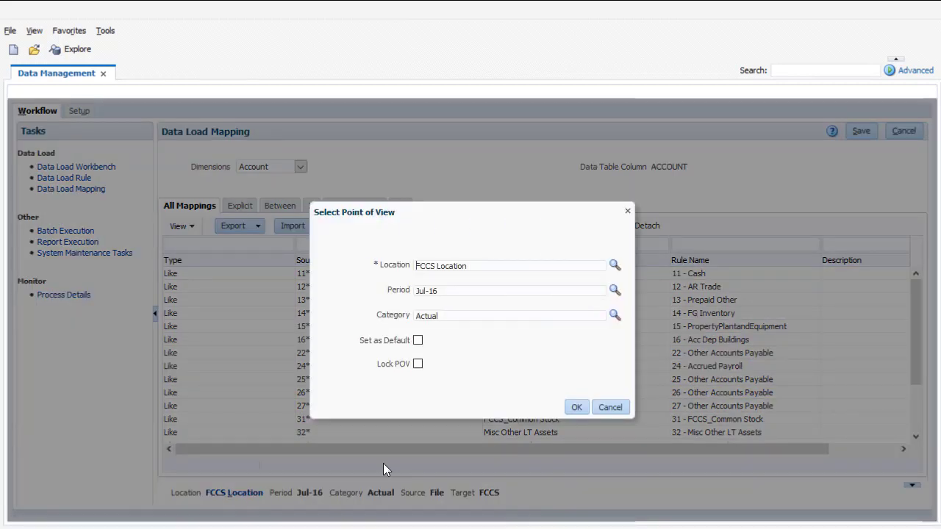
click(615, 266)
click(399, 253)
click(535, 468)
click(615, 291)
click(414, 196)
text(jan)
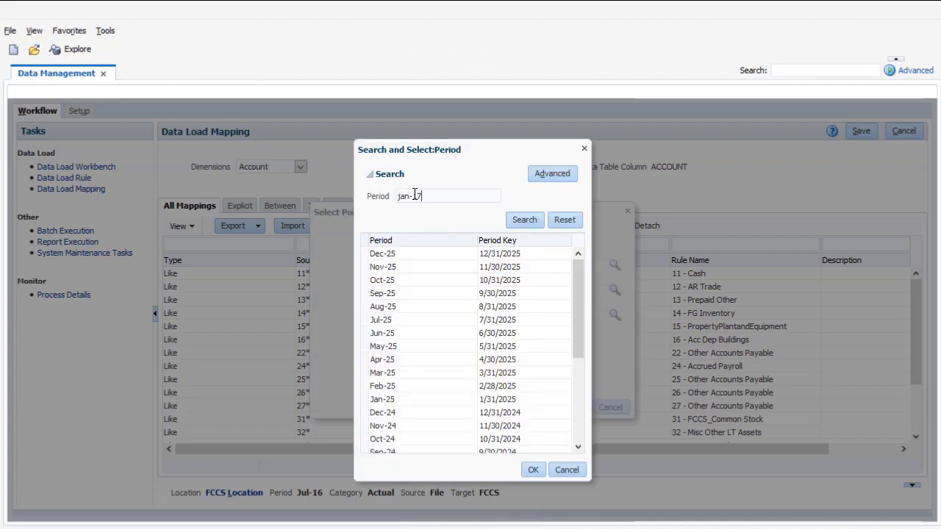
text(-17)
key(Return)
click(533, 470)
click(576, 407)
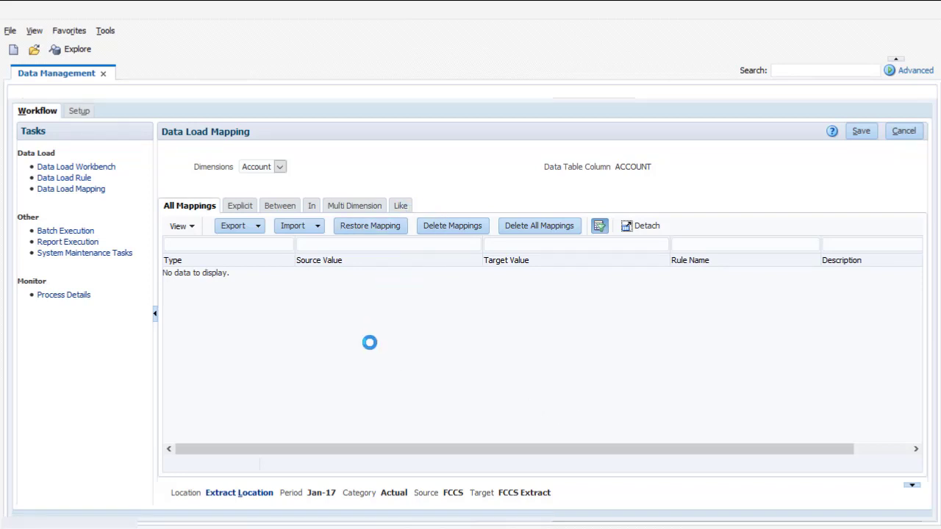
- Add and save a Like account mapping * to * named Acct Rule
click(223, 228)
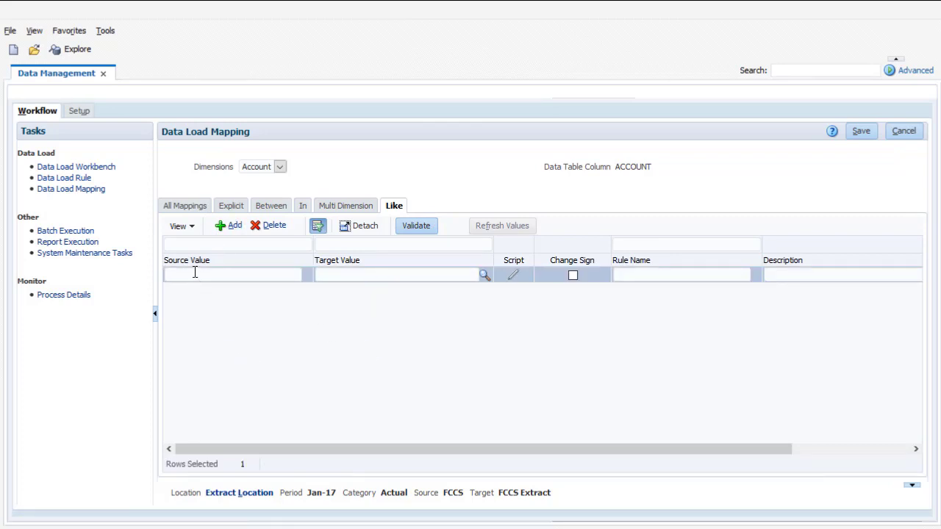
click(194, 273)
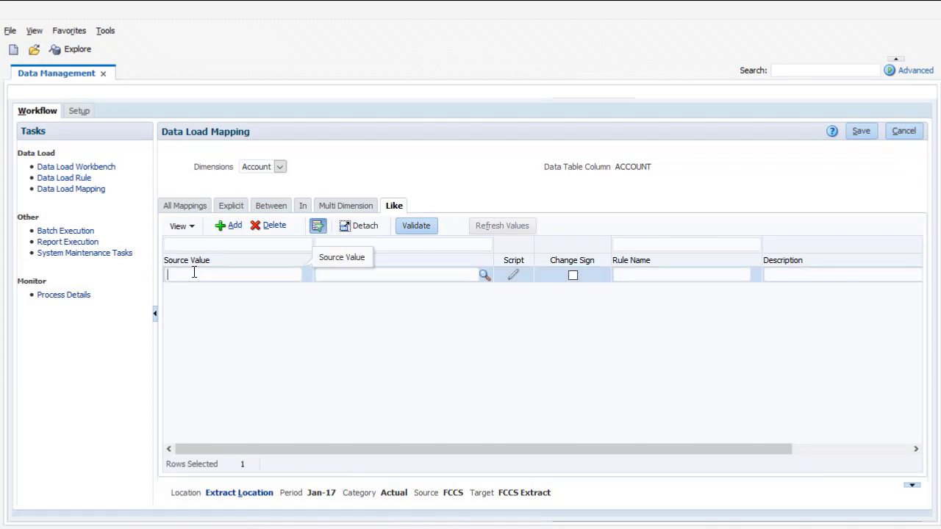
click(338, 277)
text(*)
key(Tab)
text(Acct Rule)
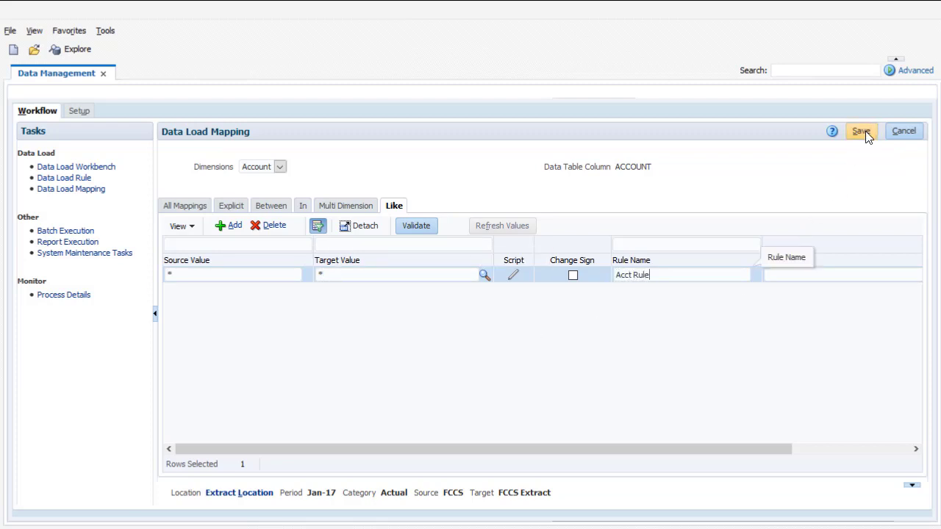
click(865, 137)
click(280, 171)
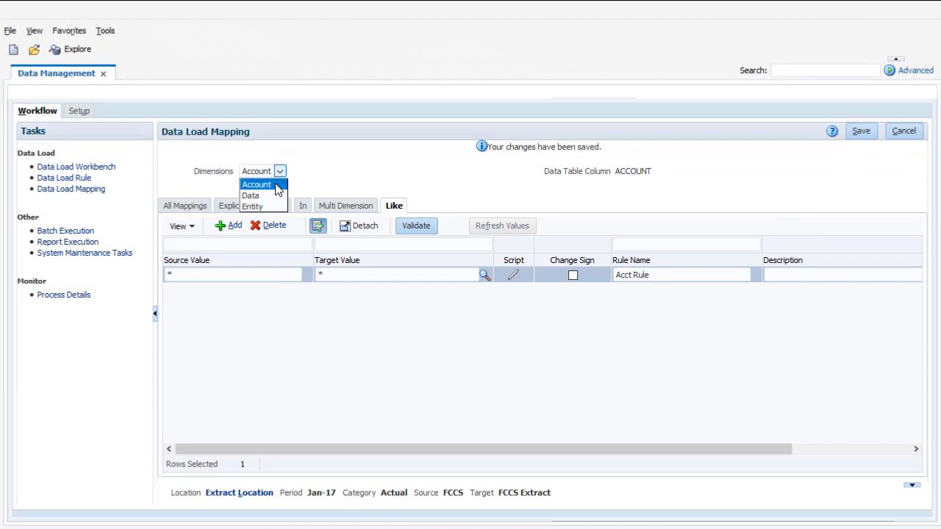
- Add and save an explicit Entity mapping from E01_101_1120 to New York
click(269, 206)
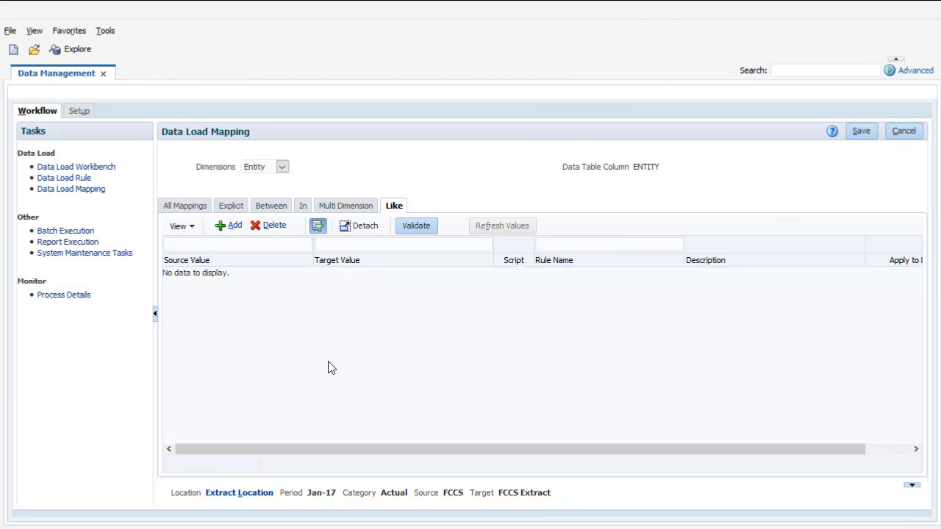
click(230, 207)
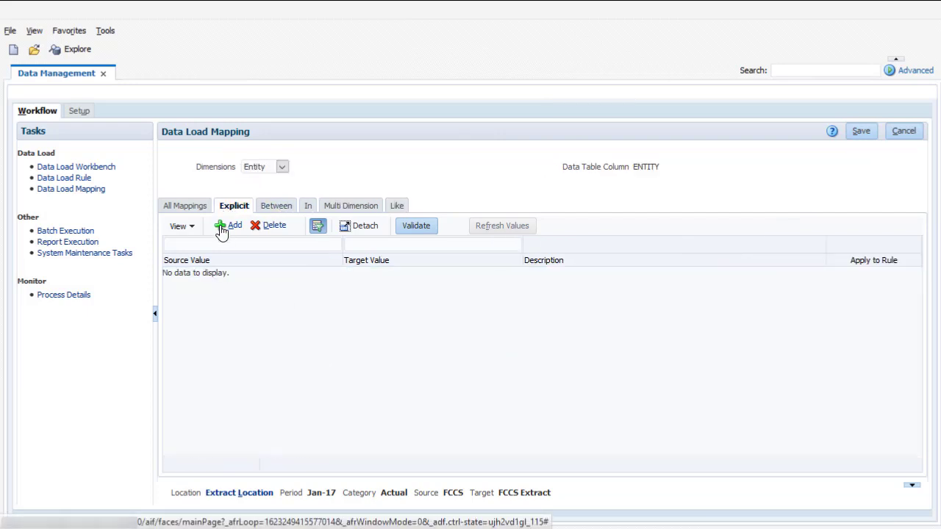
click(222, 230)
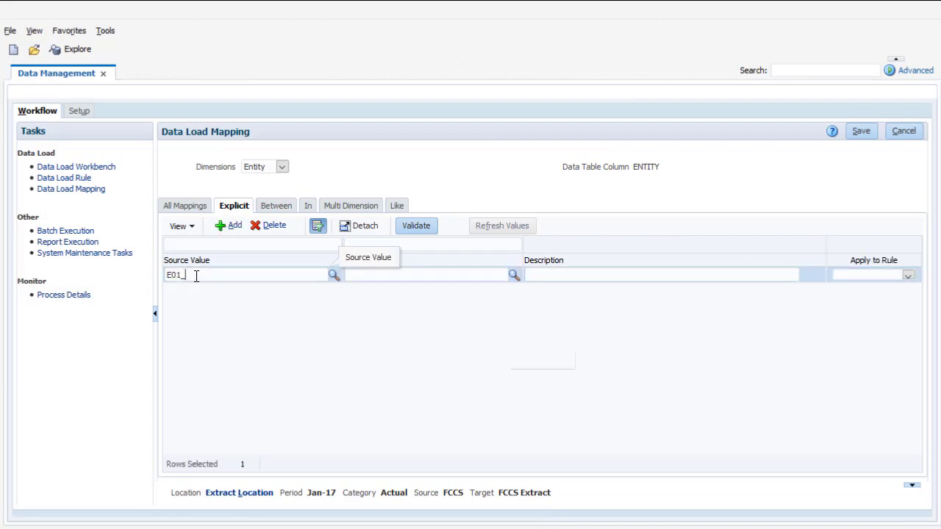
click(371, 276)
text(New York)
click(417, 312)
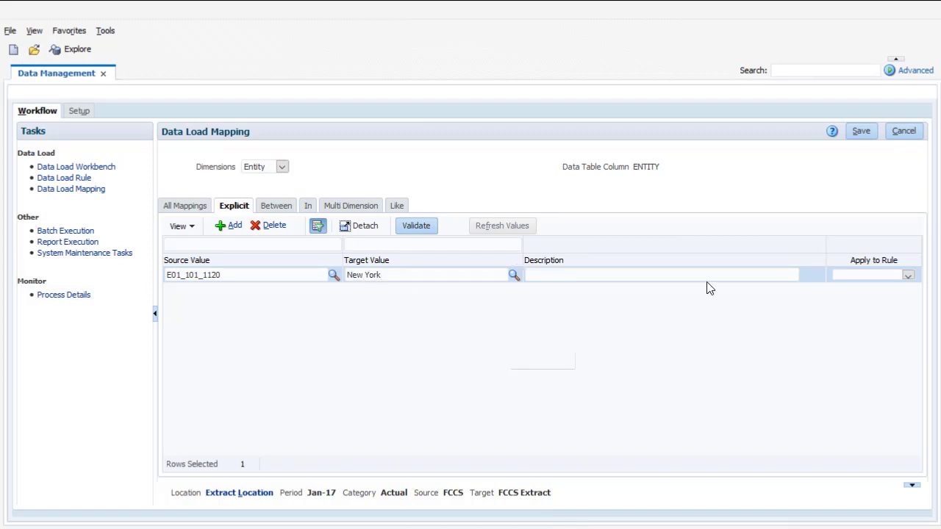
click(863, 131)
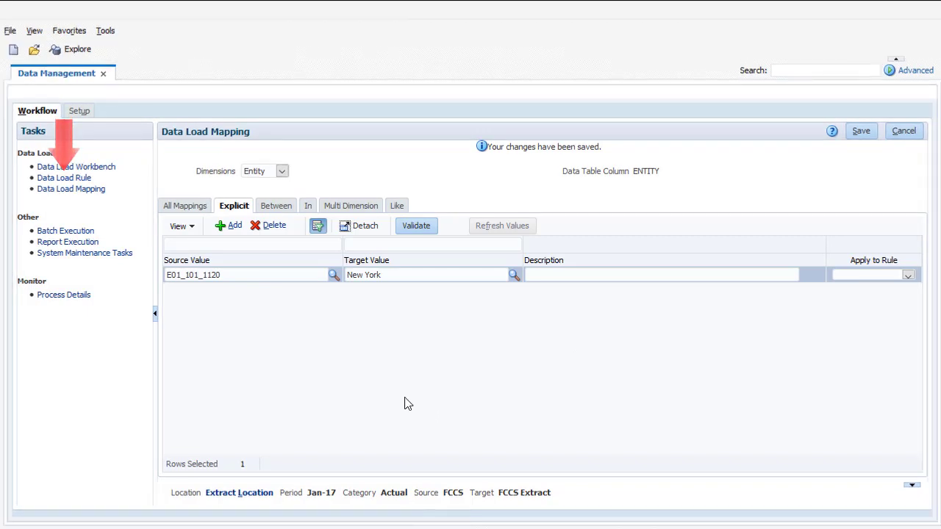
- Add the data load rule Extract from FCCS with Consol as the source cube
click(66, 180)
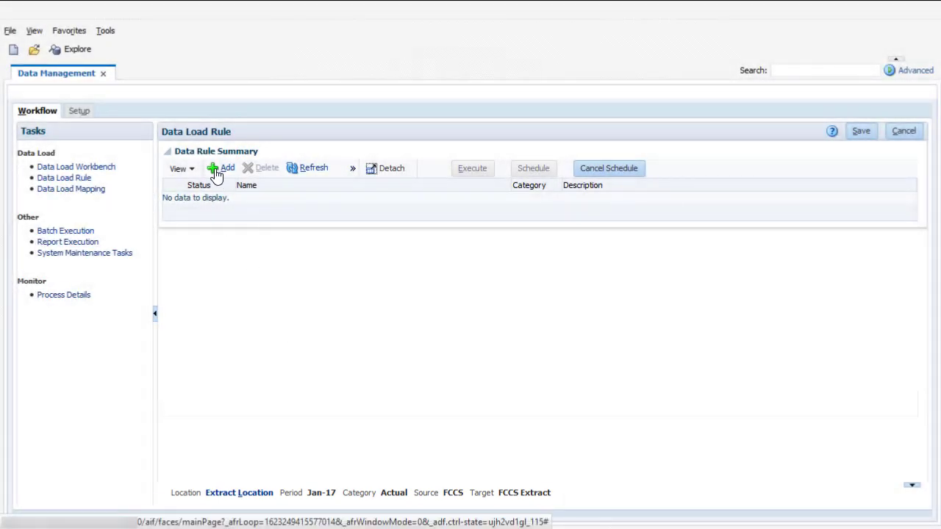
click(220, 175)
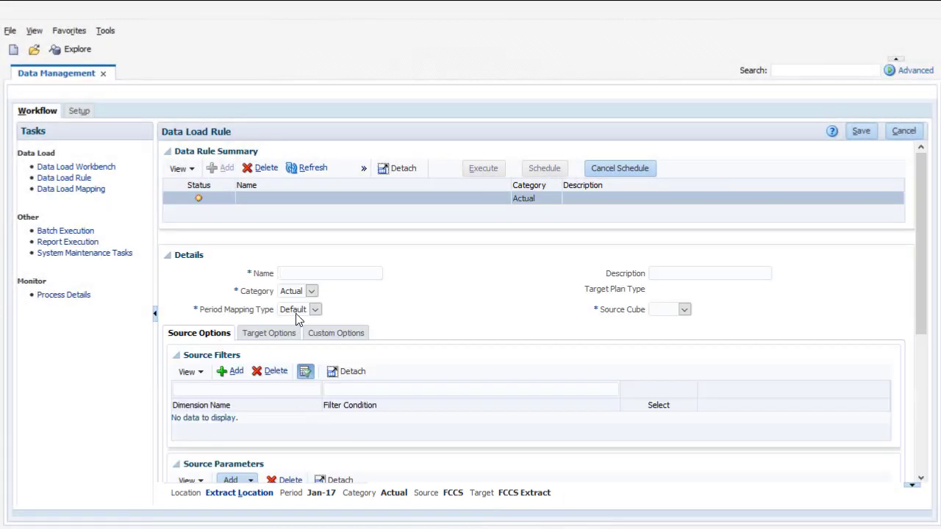
text(Extract from FCCS)
click(687, 311)
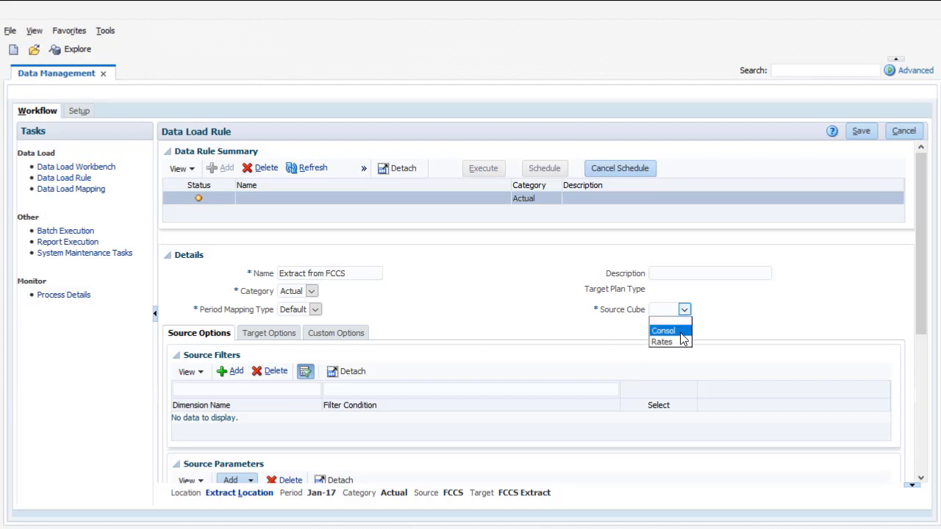
click(664, 331)
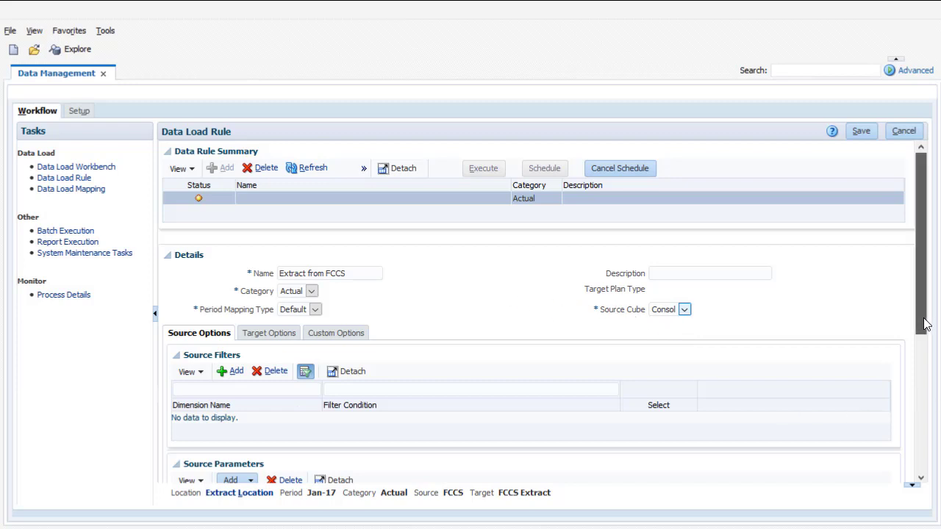
drag(923, 325, 901, 405)
- Add a source filter on the Entity dimension
click(223, 234)
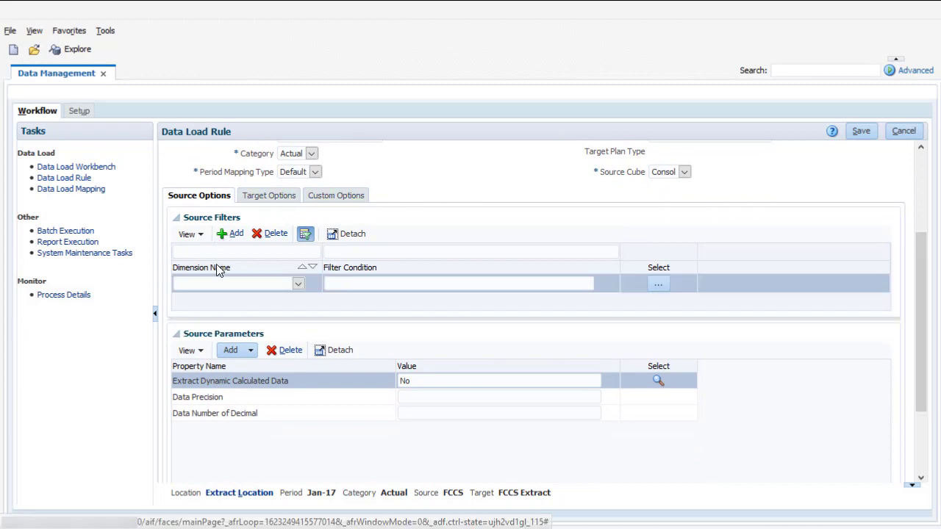
click(298, 283)
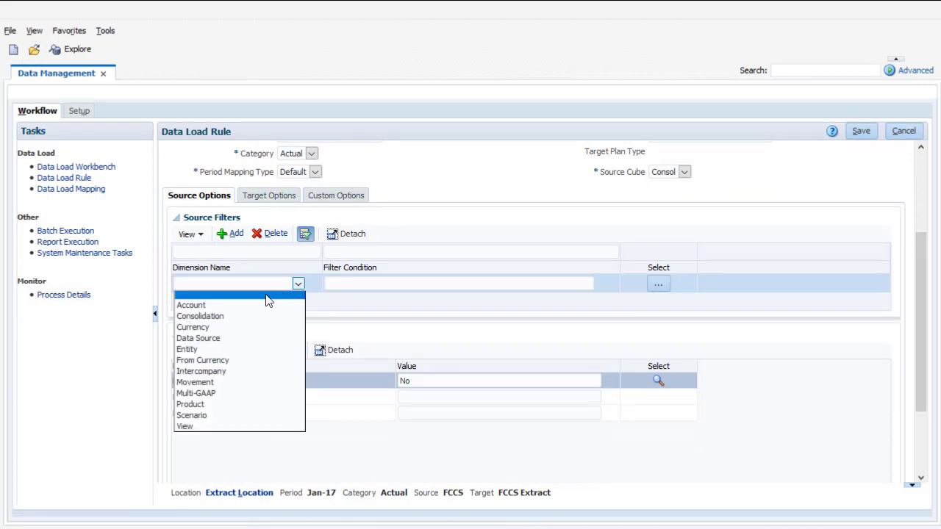
click(211, 351)
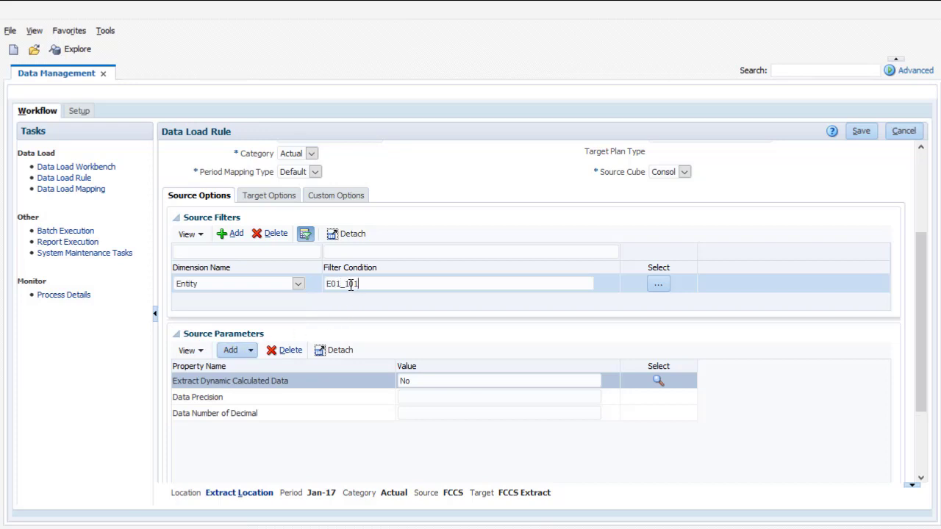
- Add a Movement source filter limited to the FCCS_ClosingBalance member
click(224, 233)
click(297, 284)
click(220, 382)
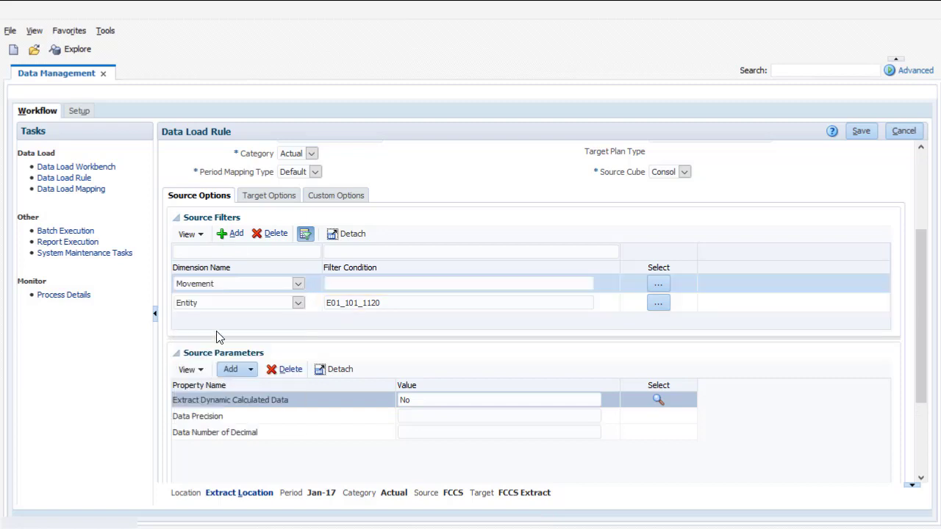
click(656, 287)
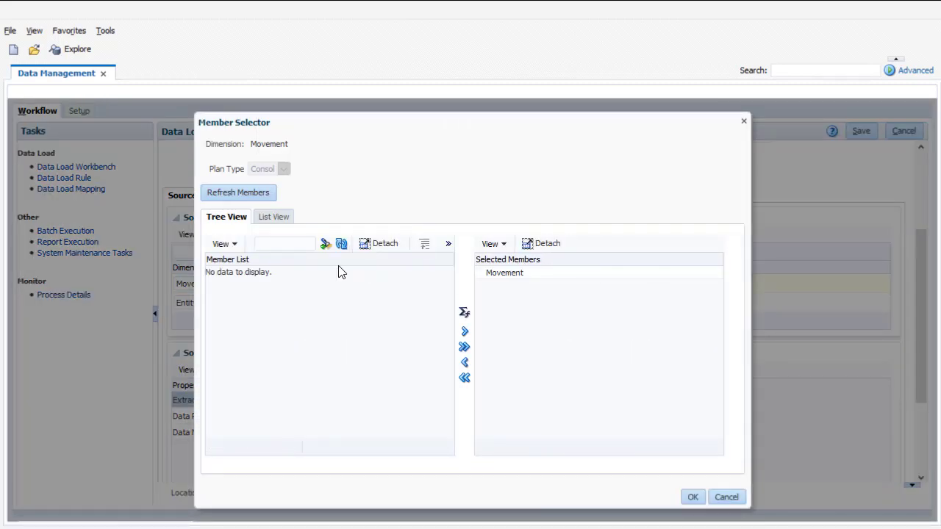
click(246, 190)
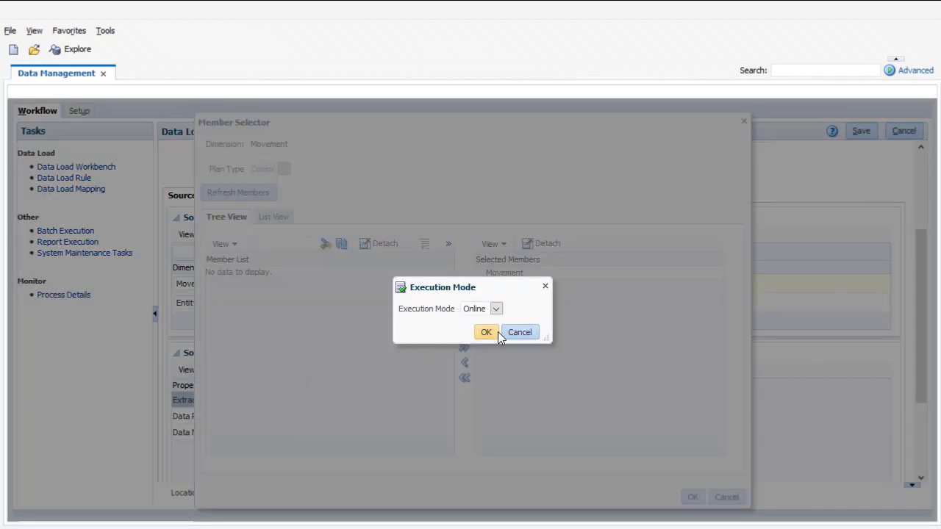
click(492, 332)
click(210, 274)
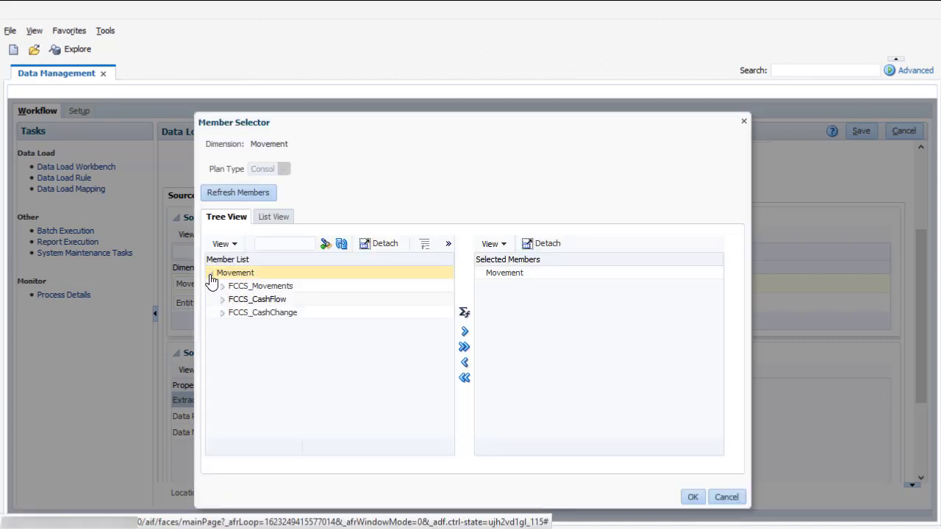
click(222, 285)
click(257, 312)
click(464, 332)
click(694, 497)
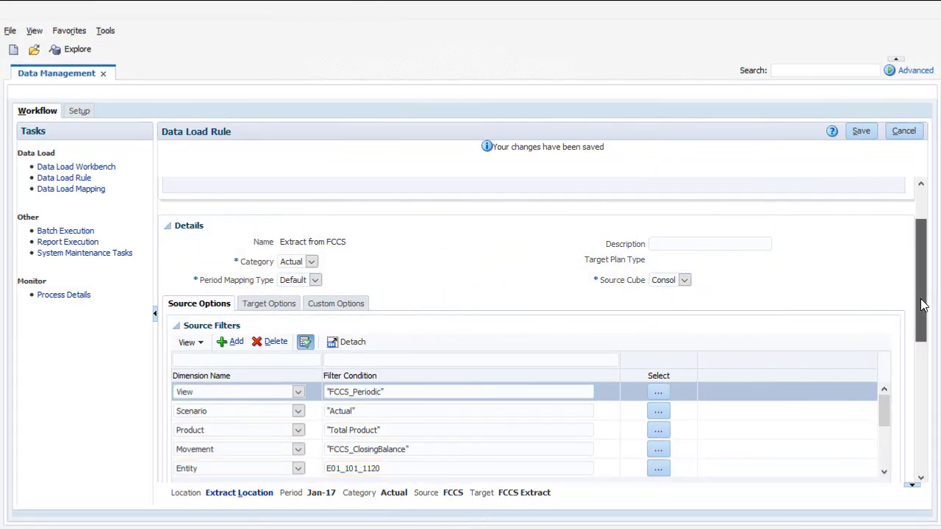
- Set Extract Dynamic Calculated Data to Yes, download file name FCCS Extract, and save the rule
drag(919, 302, 914, 415)
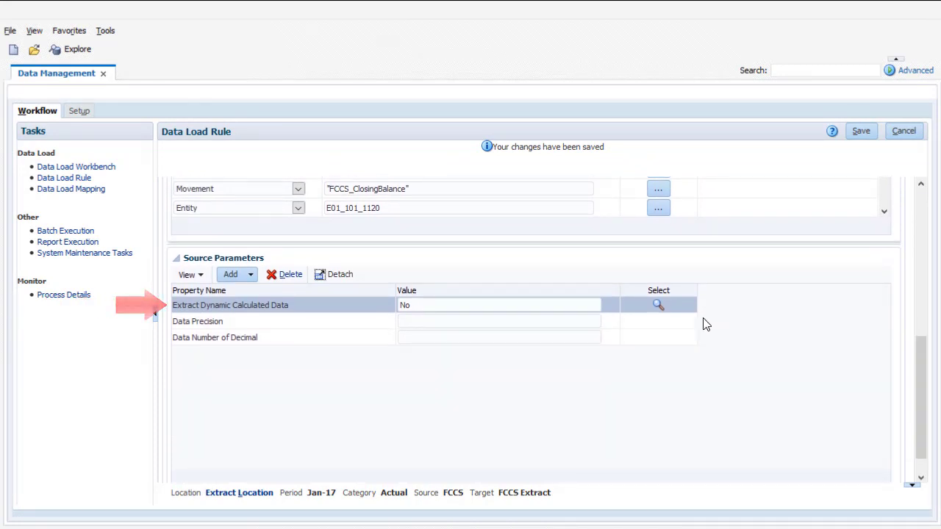
click(657, 305)
click(380, 231)
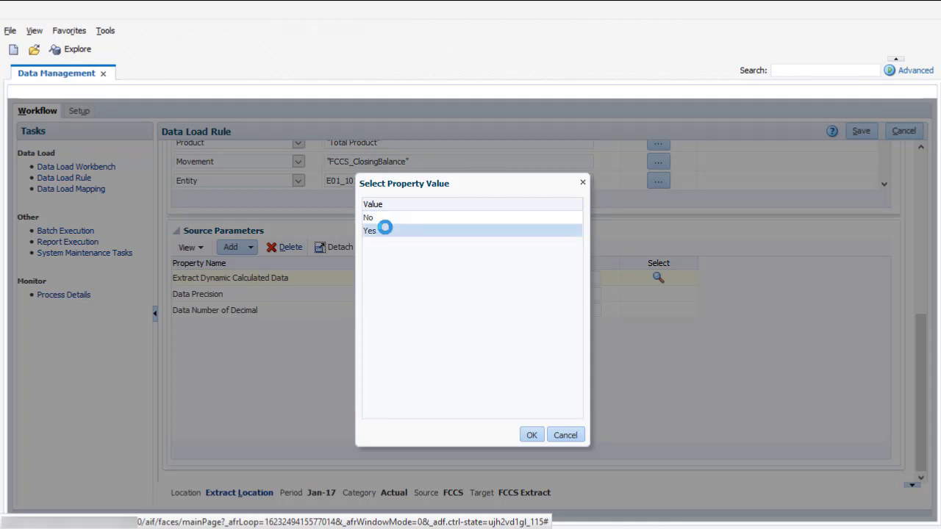
click(532, 435)
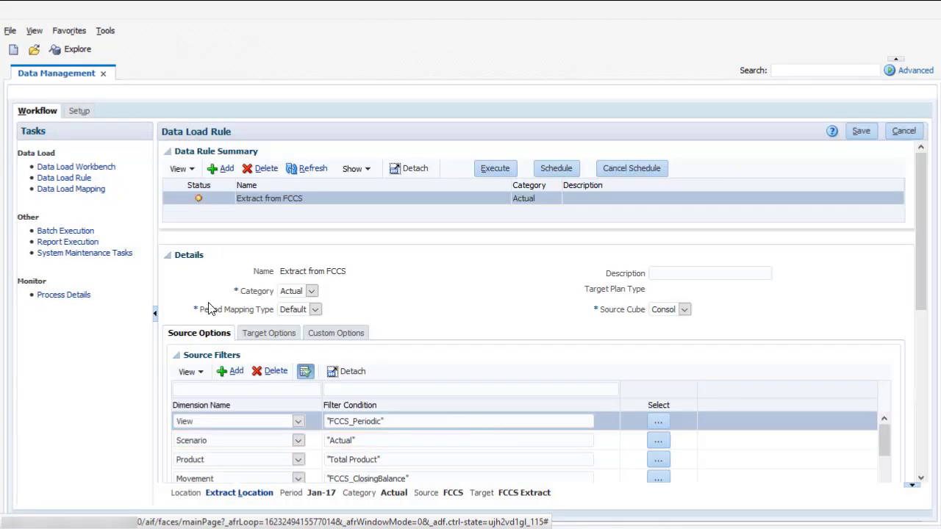
click(274, 335)
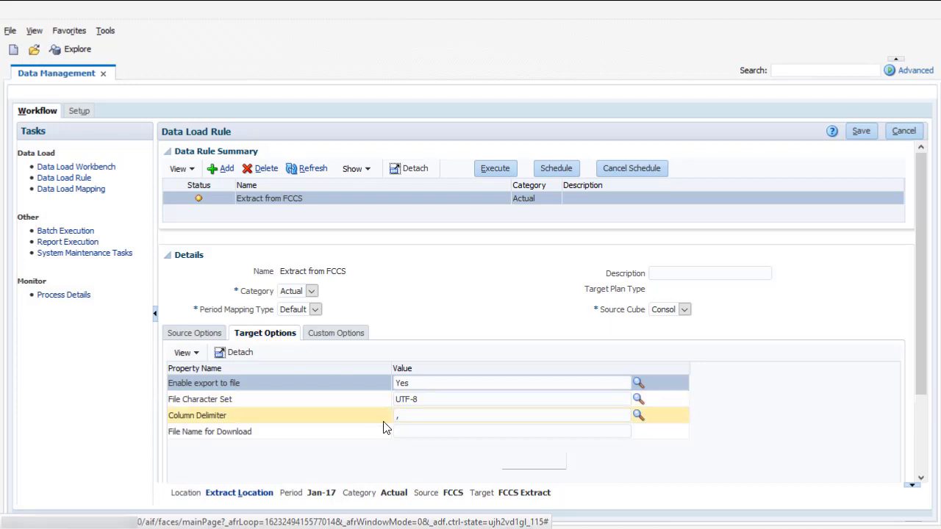
click(408, 430)
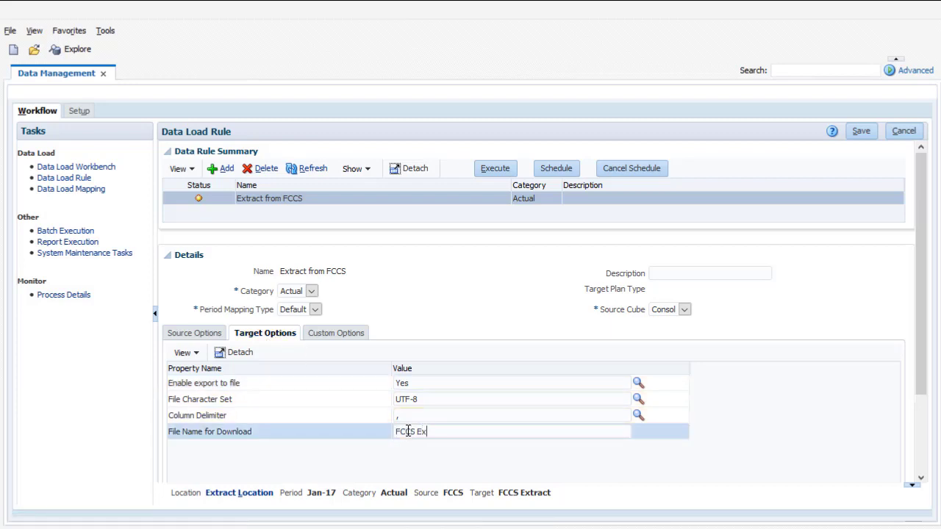
click(859, 130)
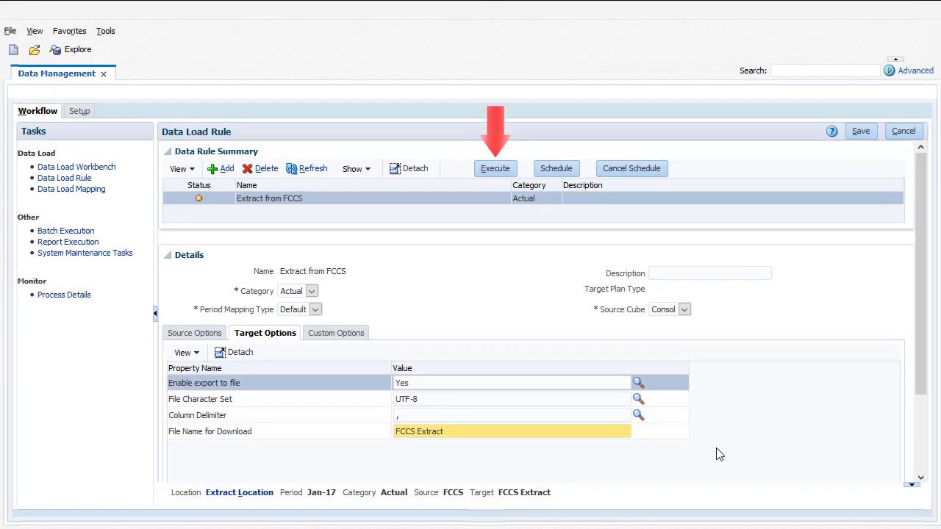
- Execute the Extract from FCCS rule for Jan-17 with Import from Source, then refresh its status
click(496, 166)
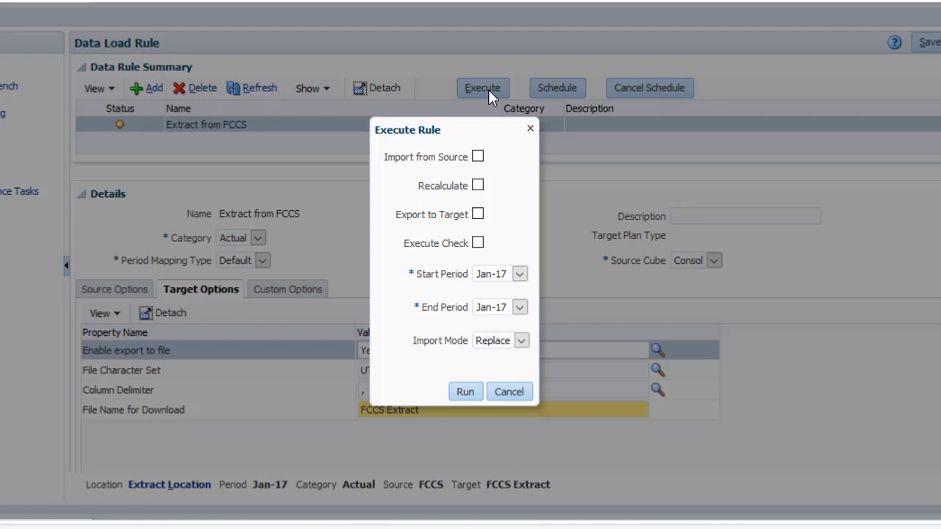
click(478, 158)
click(464, 393)
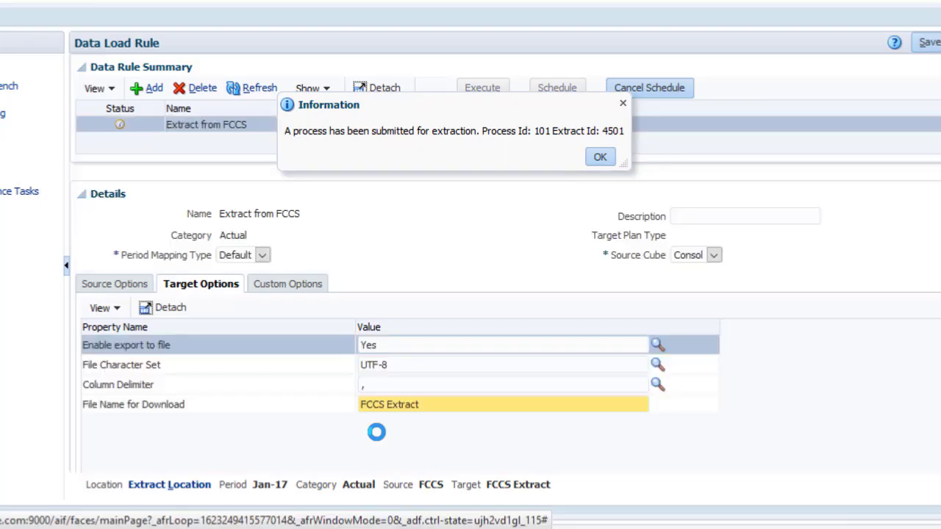
click(600, 157)
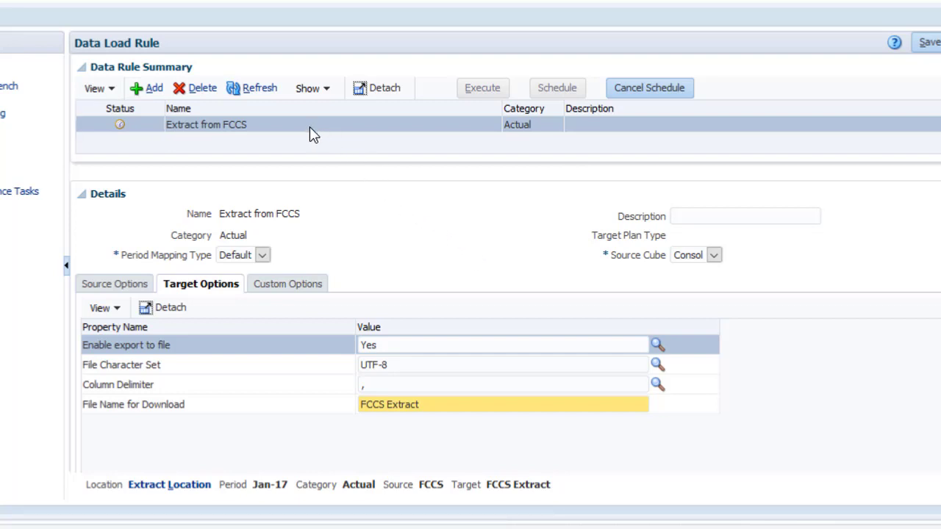
click(261, 89)
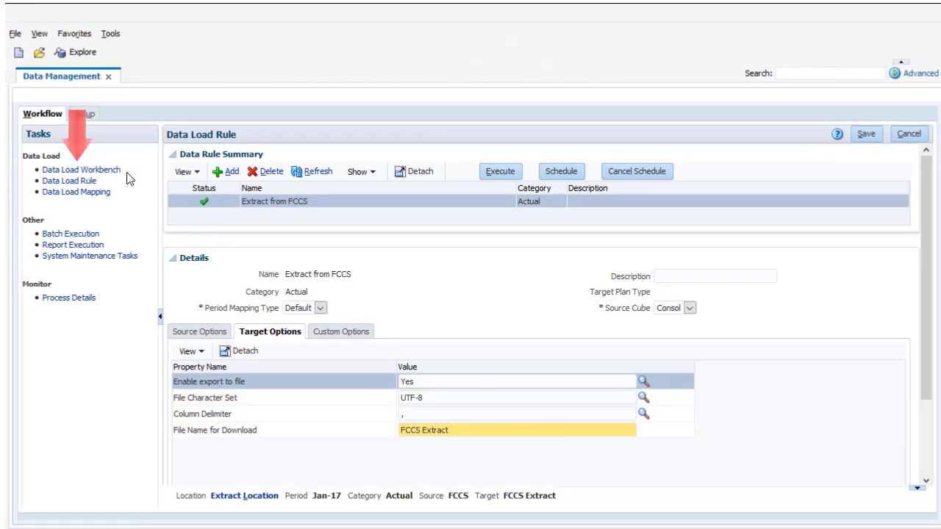
- Show process 102's details in the Data Load Workbench and scroll across to its Output File column
click(95, 173)
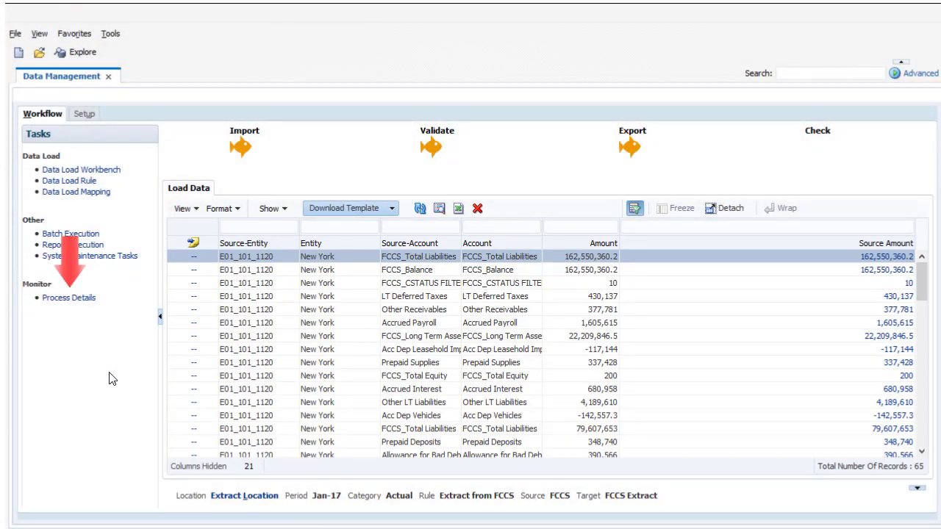
click(69, 298)
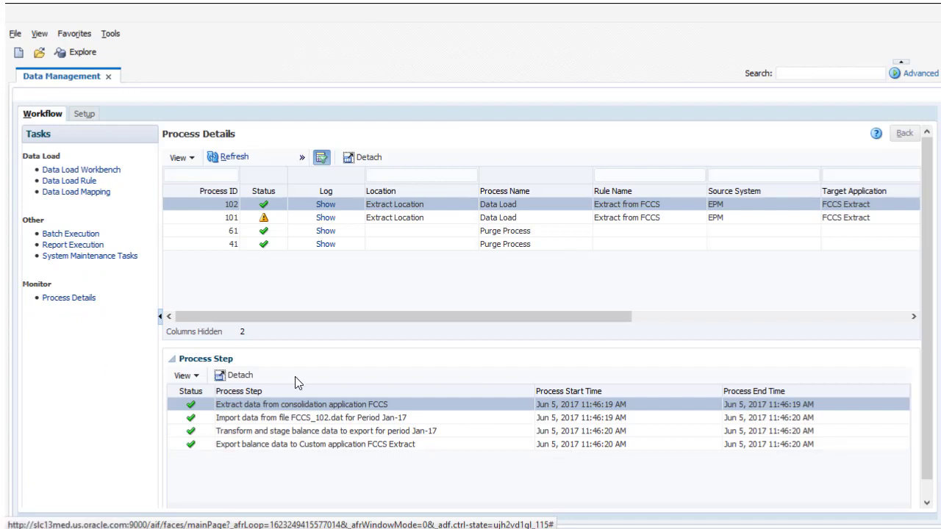
drag(417, 316, 516, 317)
drag(542, 352, 794, 342)
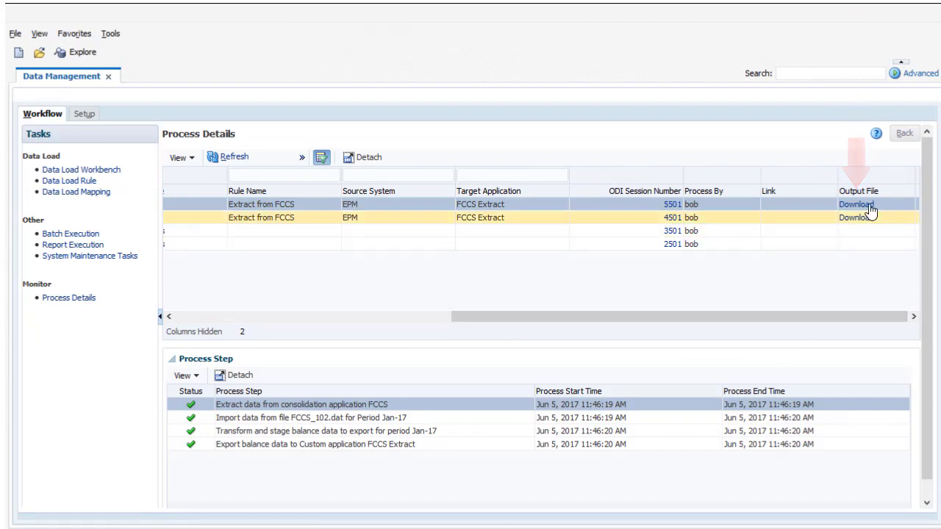
- Download FCCS Extract_102.dat and save it into the AppDataExtract folder
click(851, 217)
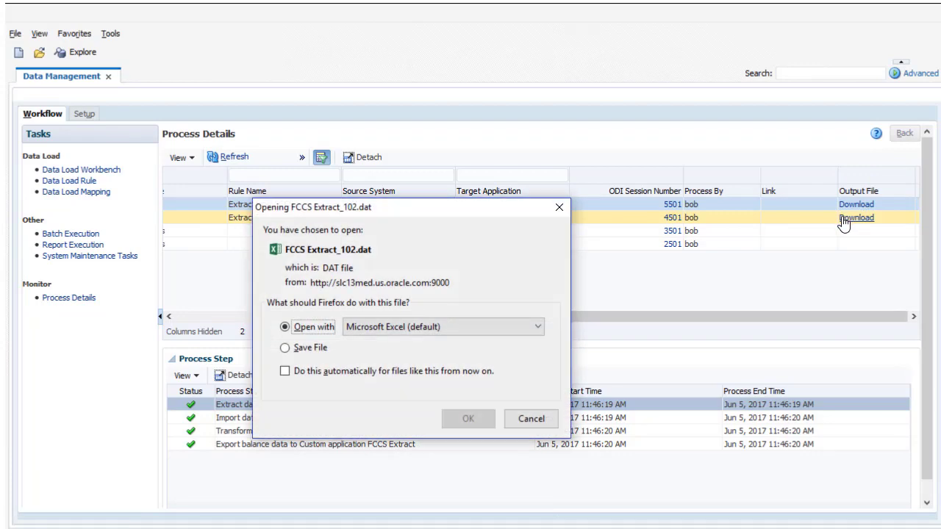
click(286, 349)
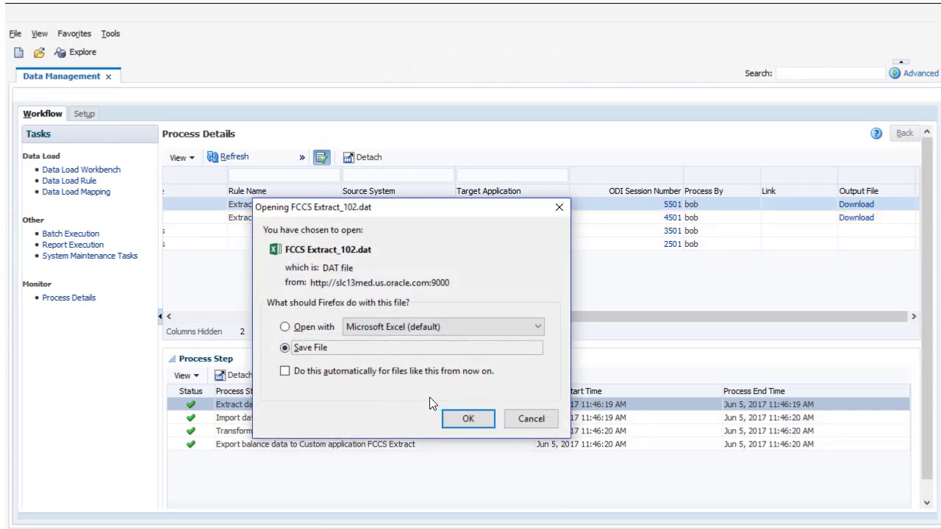
click(477, 419)
click(113, 120)
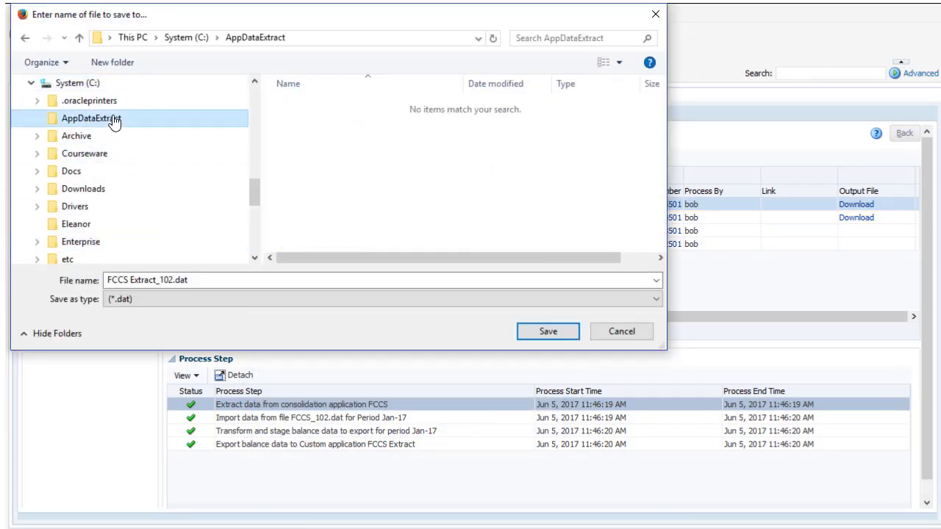
click(544, 332)
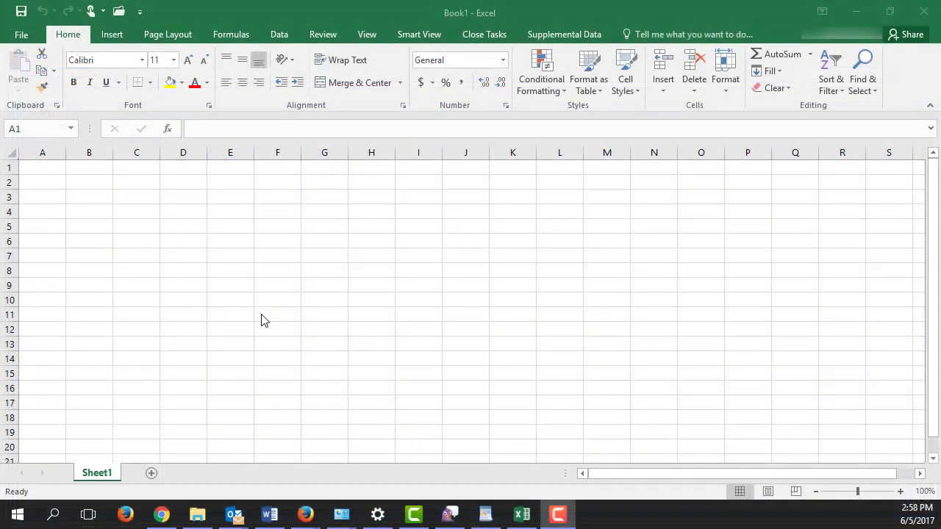
- Open FCCS Extract_102.dat from C:\AppDataExtract in Excel
click(120, 13)
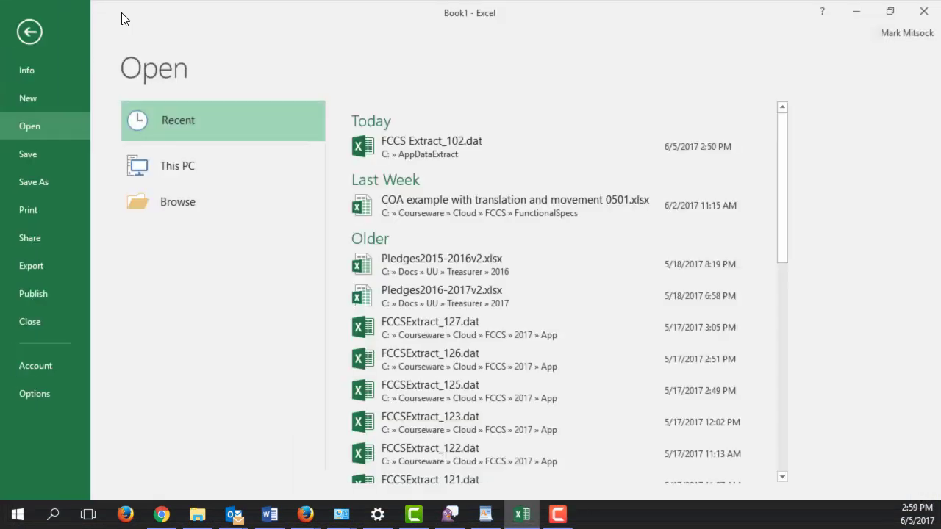
click(179, 209)
double_click(342, 124)
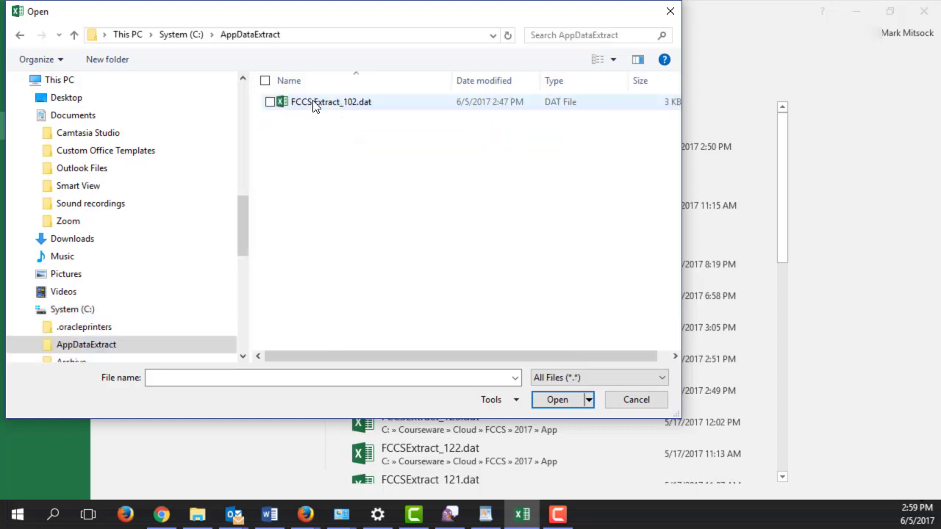
click(318, 102)
key(Return)
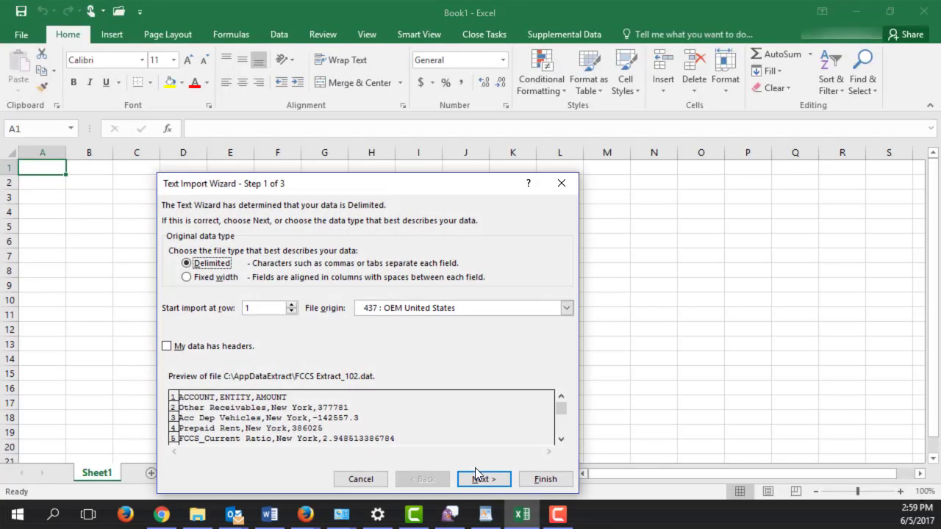
- Import the file as comma-delimited rather than tab-delimited columns
click(478, 477)
click(173, 276)
click(175, 249)
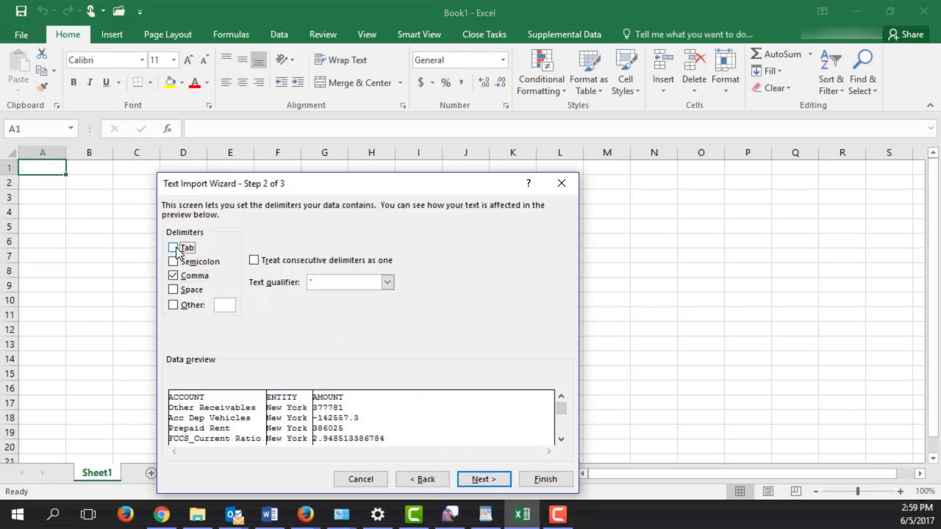
click(545, 478)
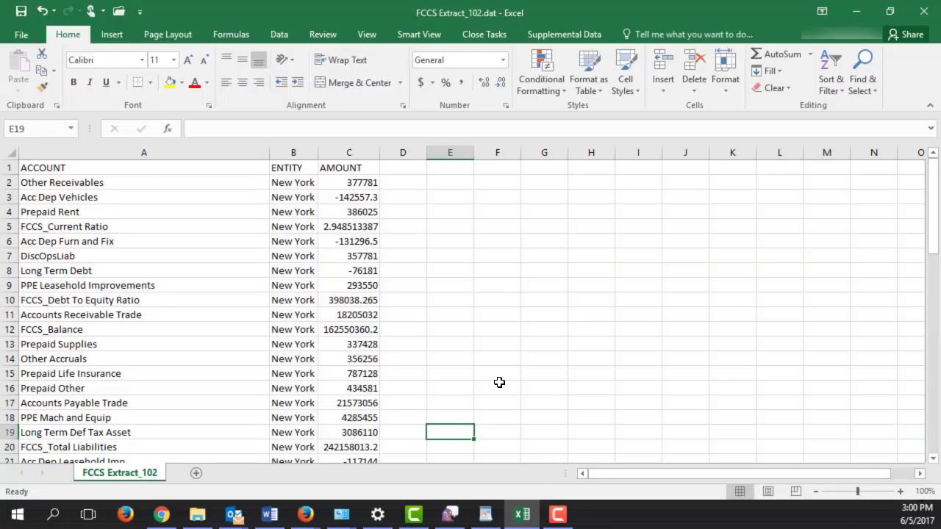